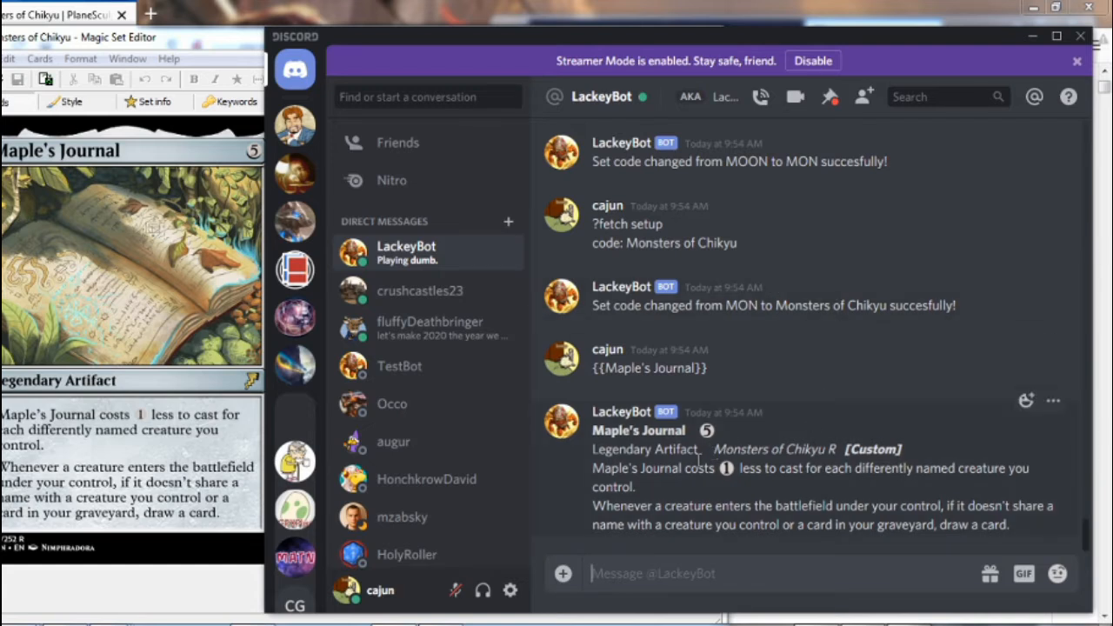
Send the message "?fetch help" to LackeyBot in the direct message conversation
left_click_drag(716, 450, 826, 460)
left_click(737, 441)
left_click(795, 580)
type("?")
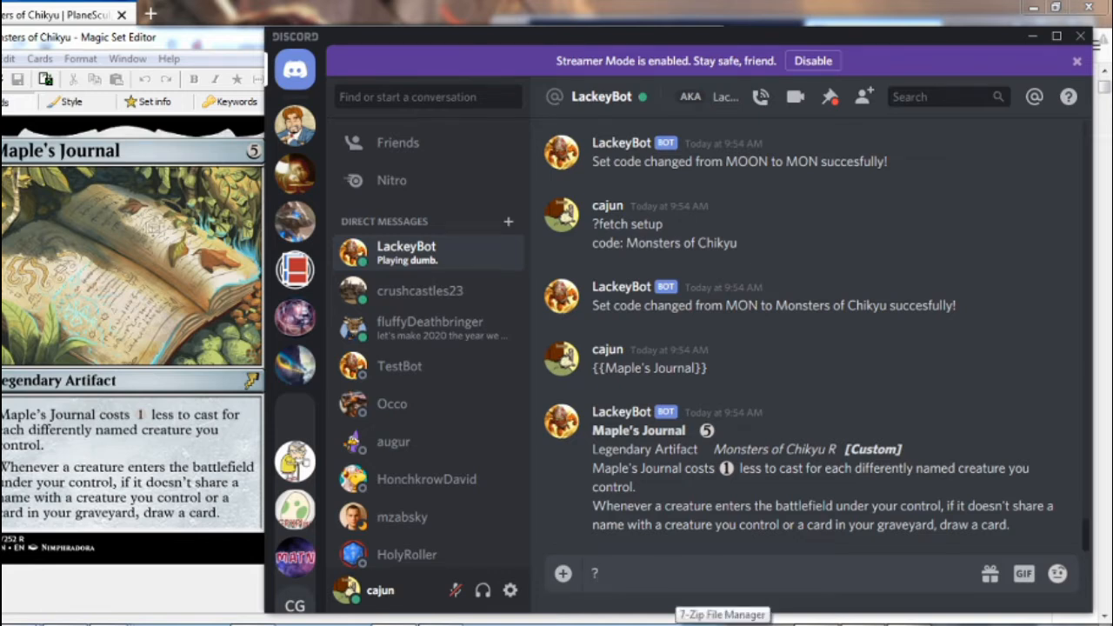
type("fetch ")
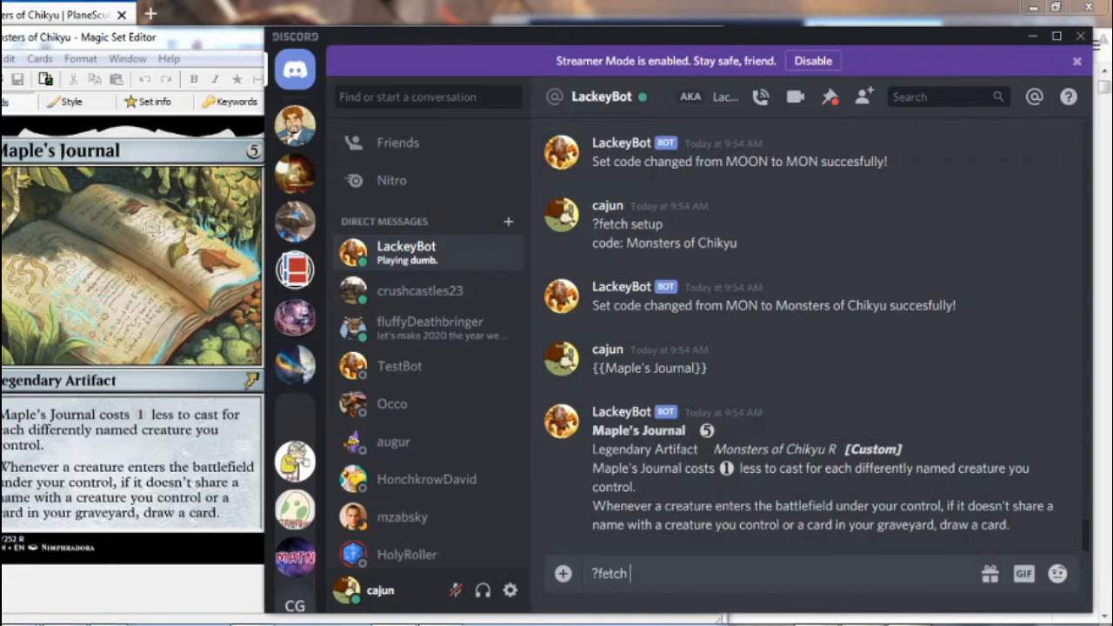
type("help")
key("Return")
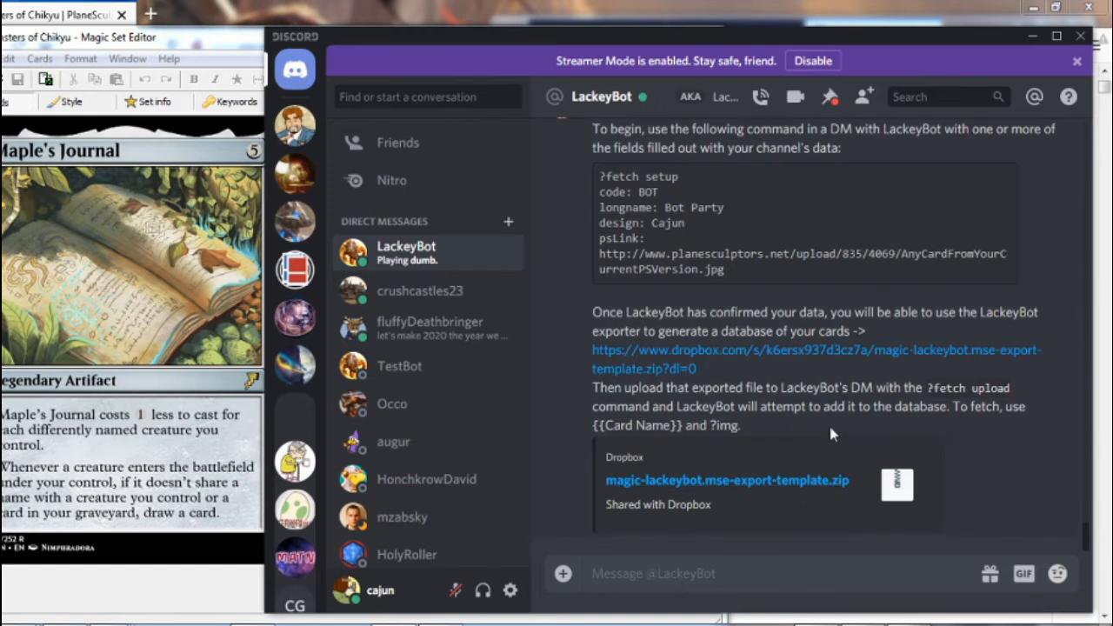
Copy the "?fetch setup" template from LackeyBot's help reply, through the psLink label, into a new message
scroll(828, 422, "up", 2)
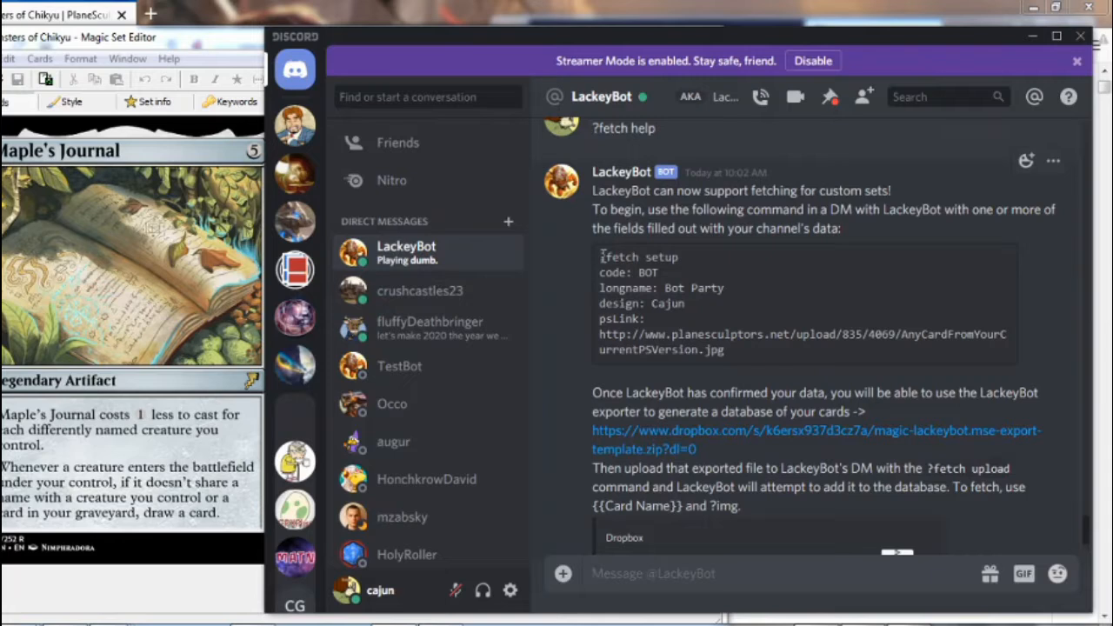
left_click_drag(601, 257, 652, 319)
key("ctrl+c")
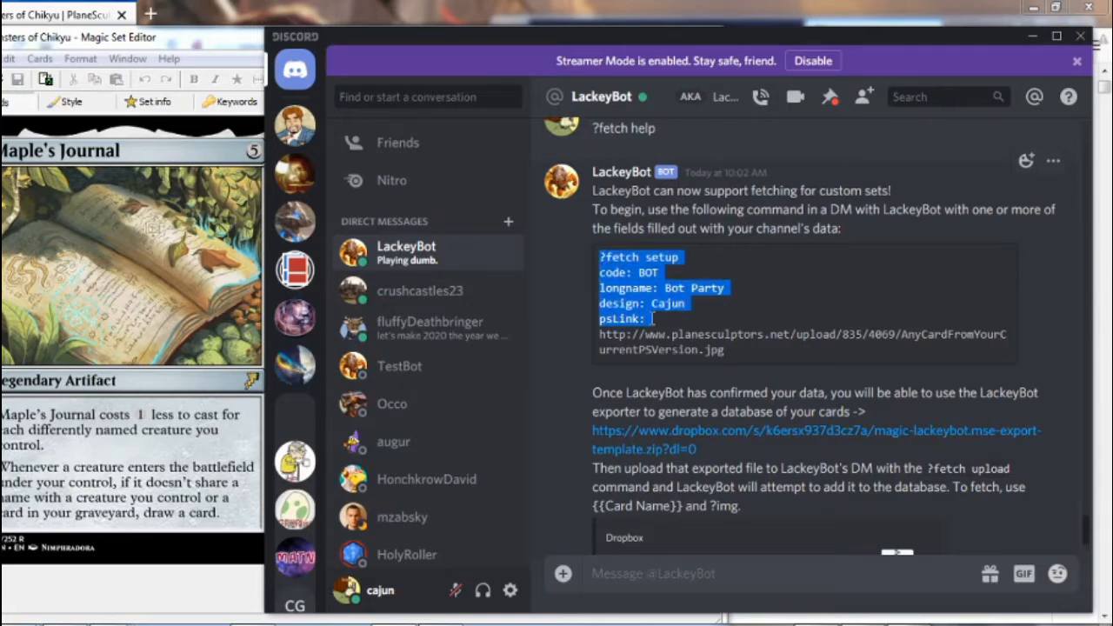
left_click(649, 591)
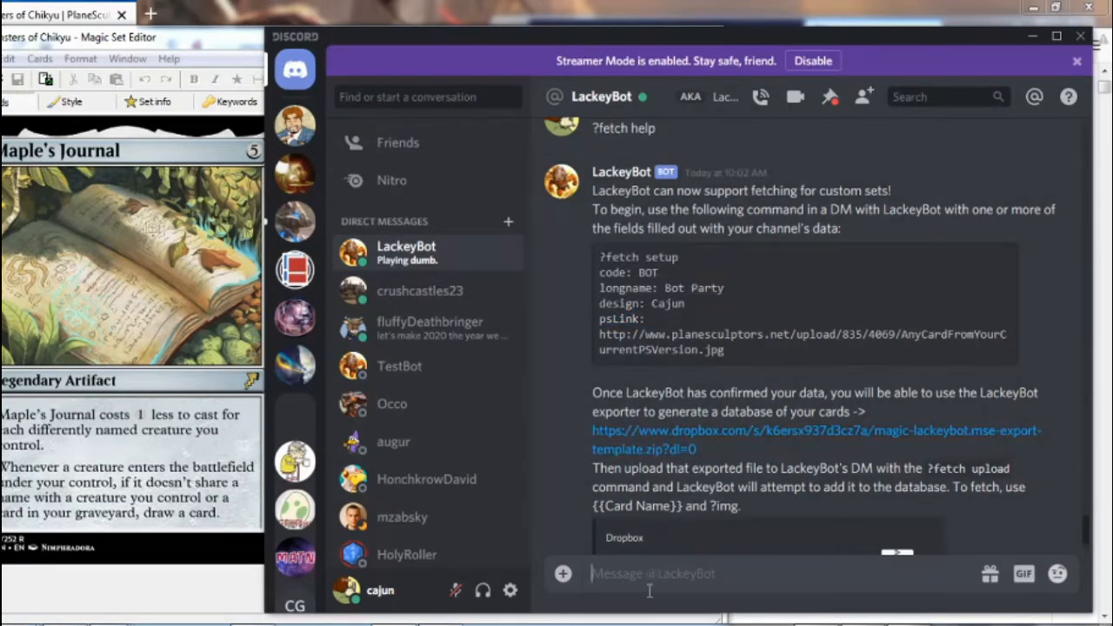
key("ctrl+v")
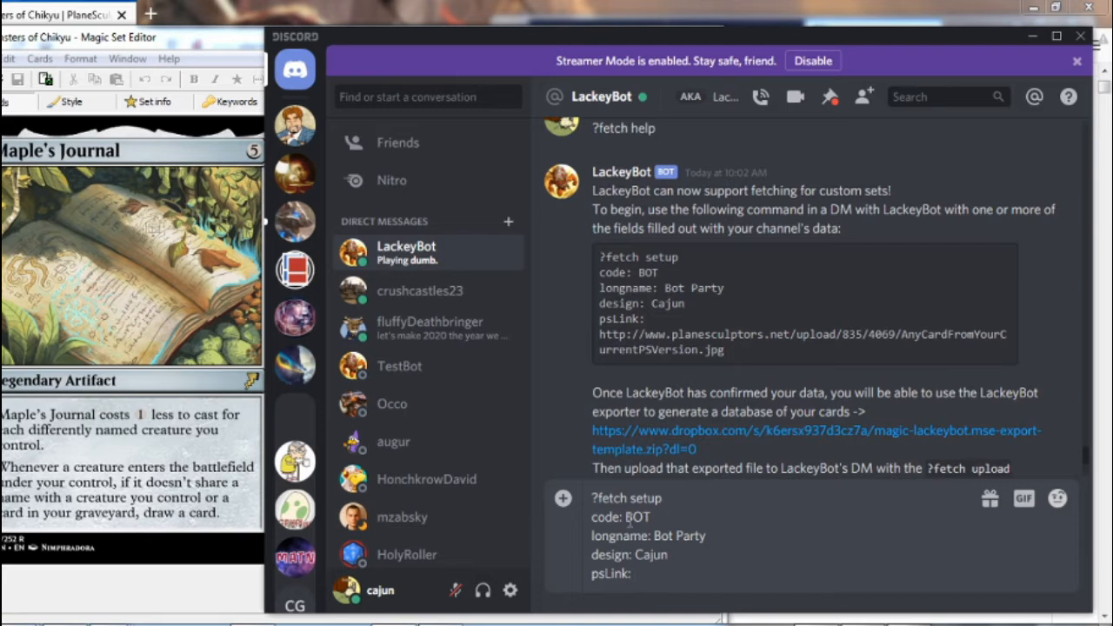
Set the template's code to MON and its longname to Monsters of Chikyu
double_click(629, 517)
type("MON")
left_click(655, 536)
left_click_drag(655, 536, 706, 535)
type("M")
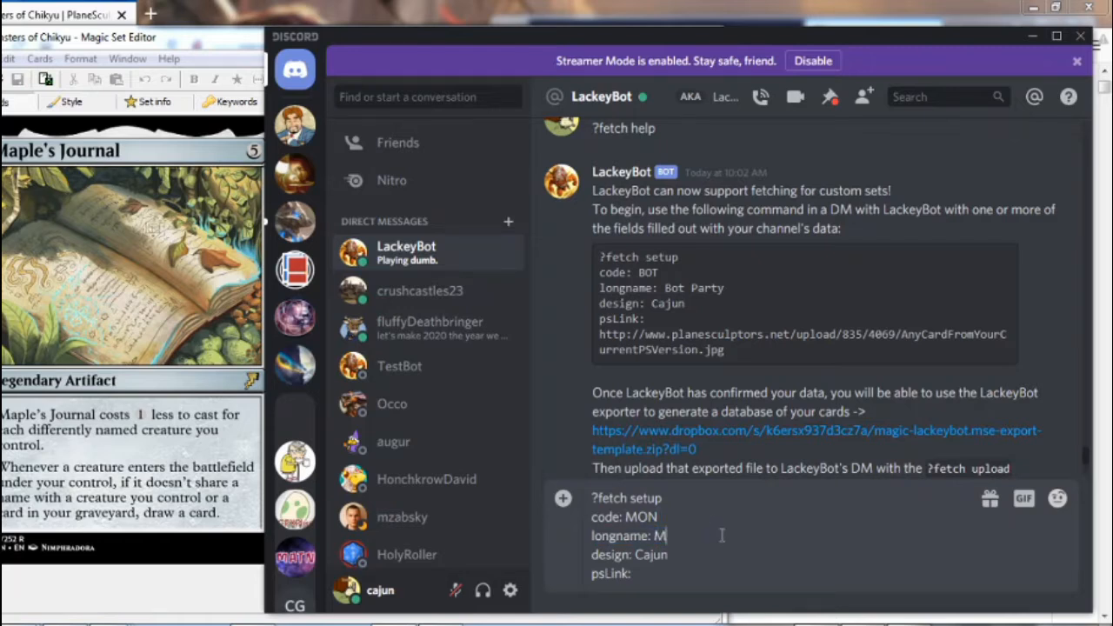
type("onsters of Chikyu")
Switch to the PlaneSculptors page in the browser and copy the (Gym Leader) card's image URL
left_click(5, 7)
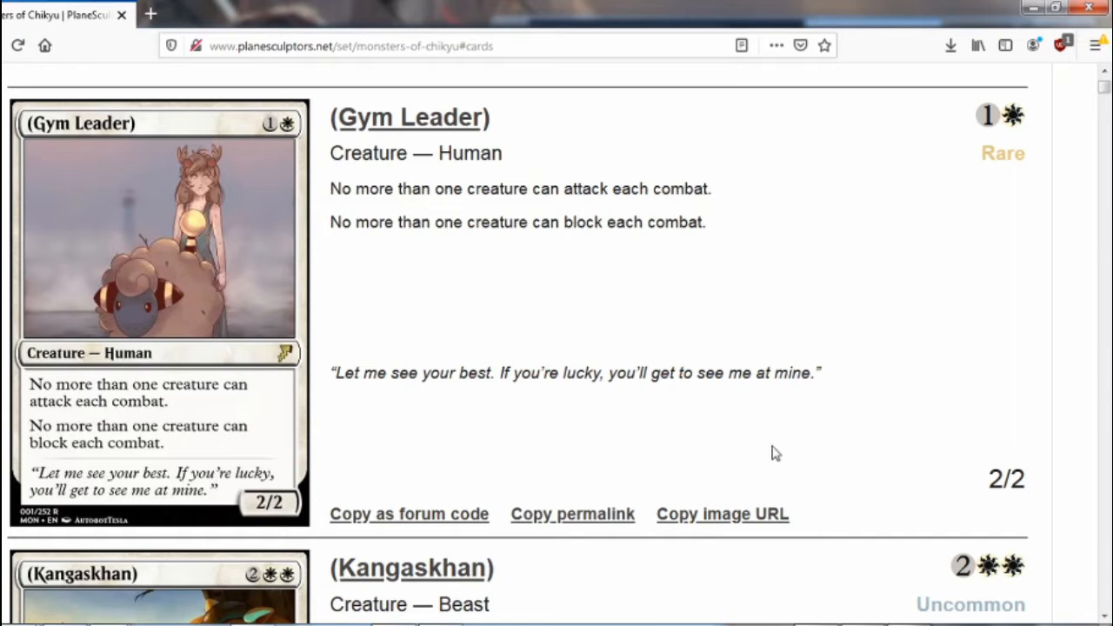
left_click(766, 514)
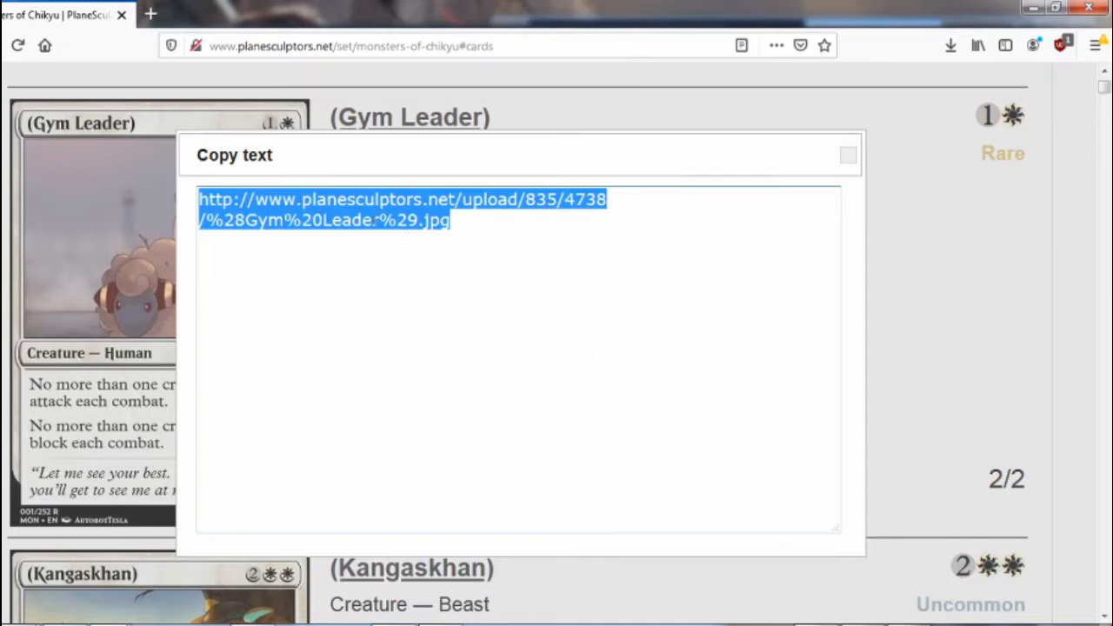
right_click(369, 213)
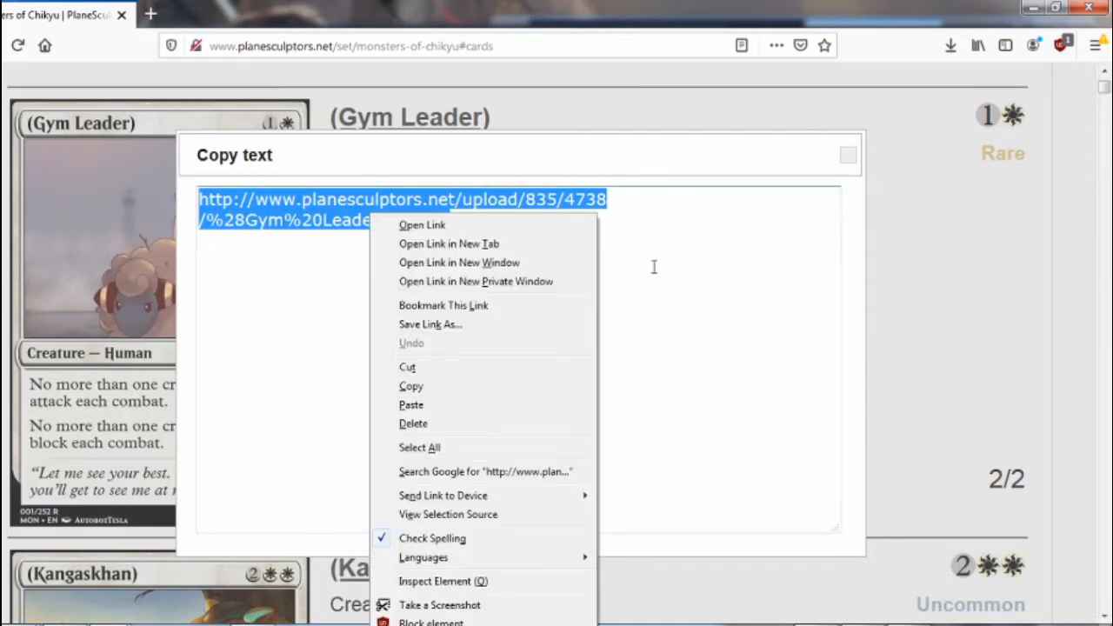
left_click(434, 390)
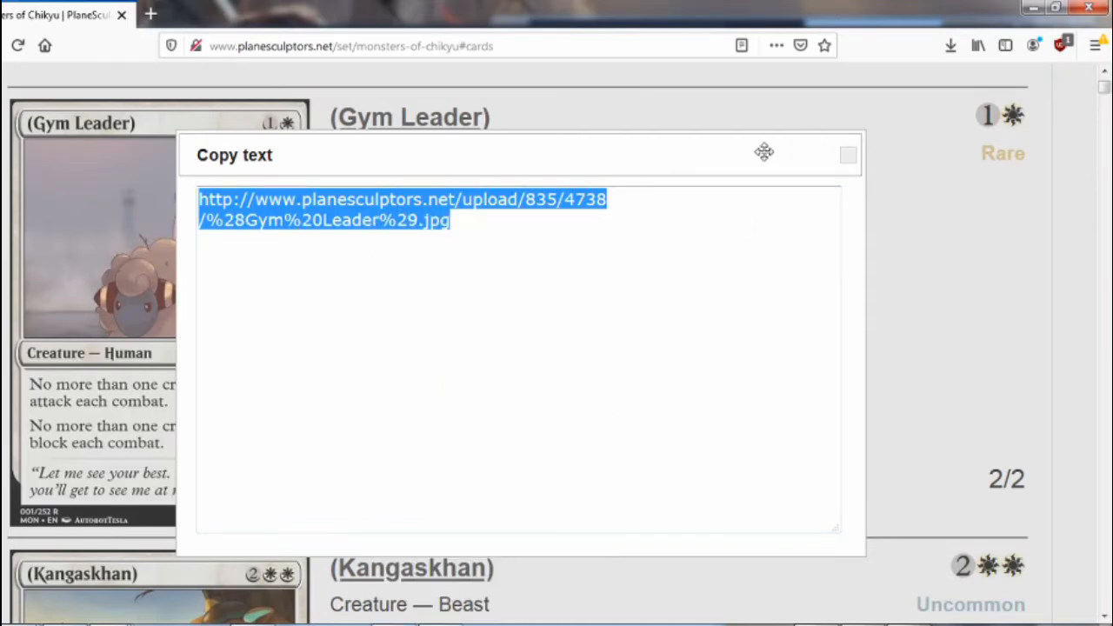
left_click(857, 160)
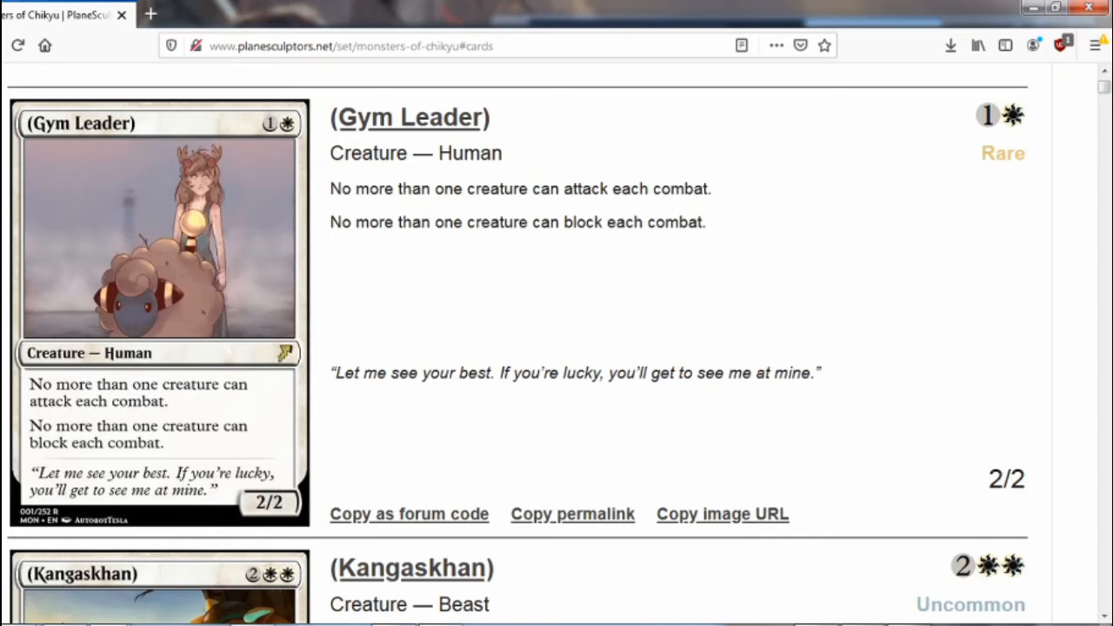
Return to Discord, paste the card image URL as the psLink value and send the setup message
left_click(408, 624)
right_click(728, 580)
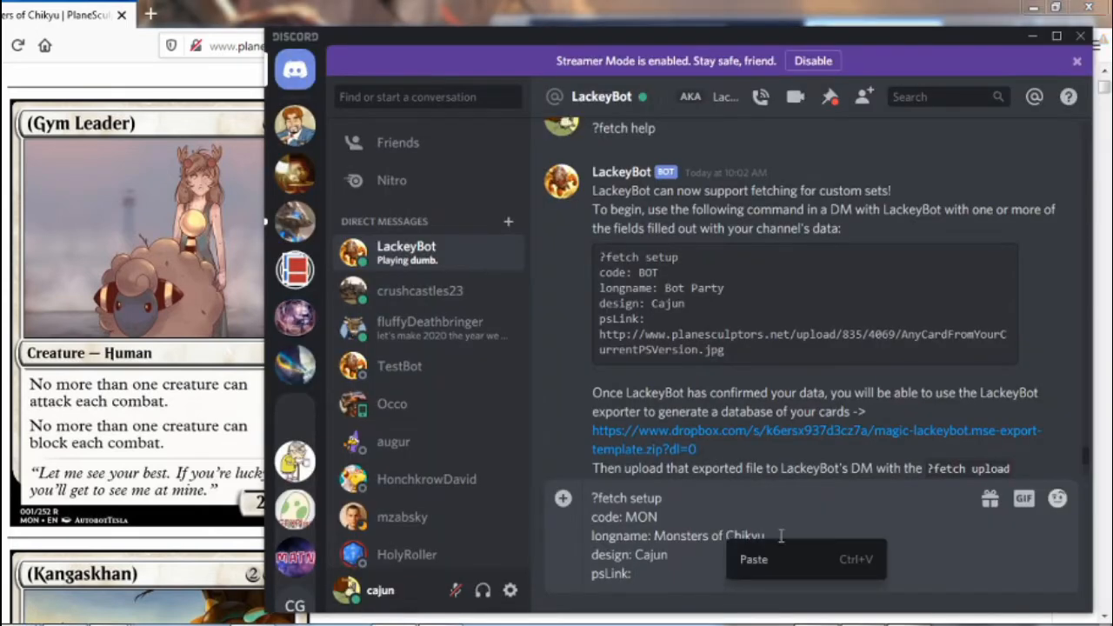
left_click(771, 566)
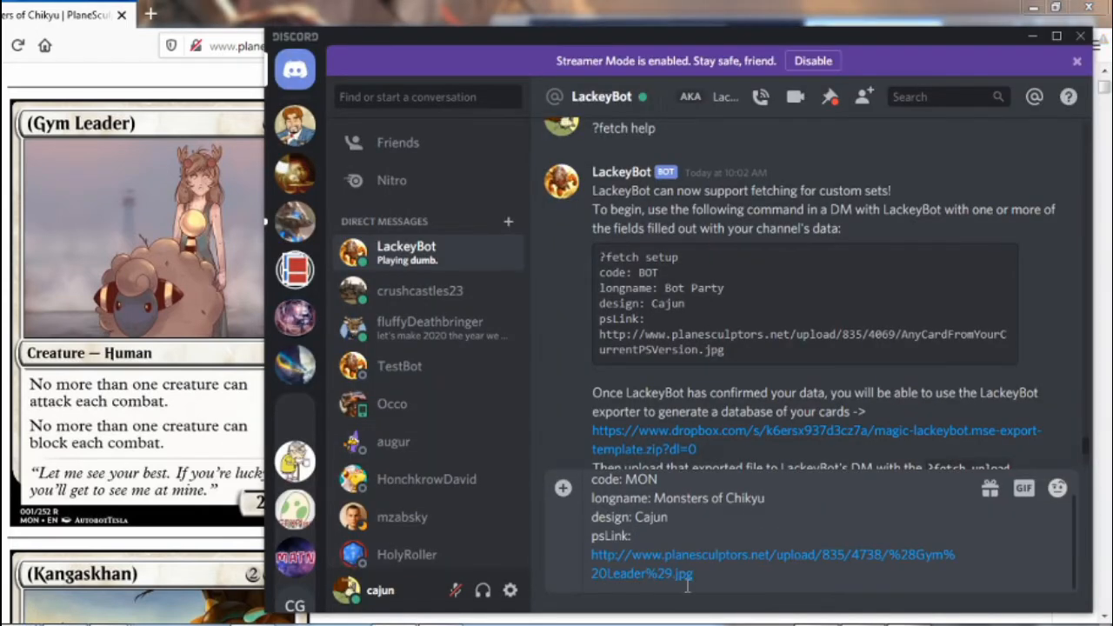
left_click_drag(822, 553, 883, 554)
left_click(844, 574)
key("Return")
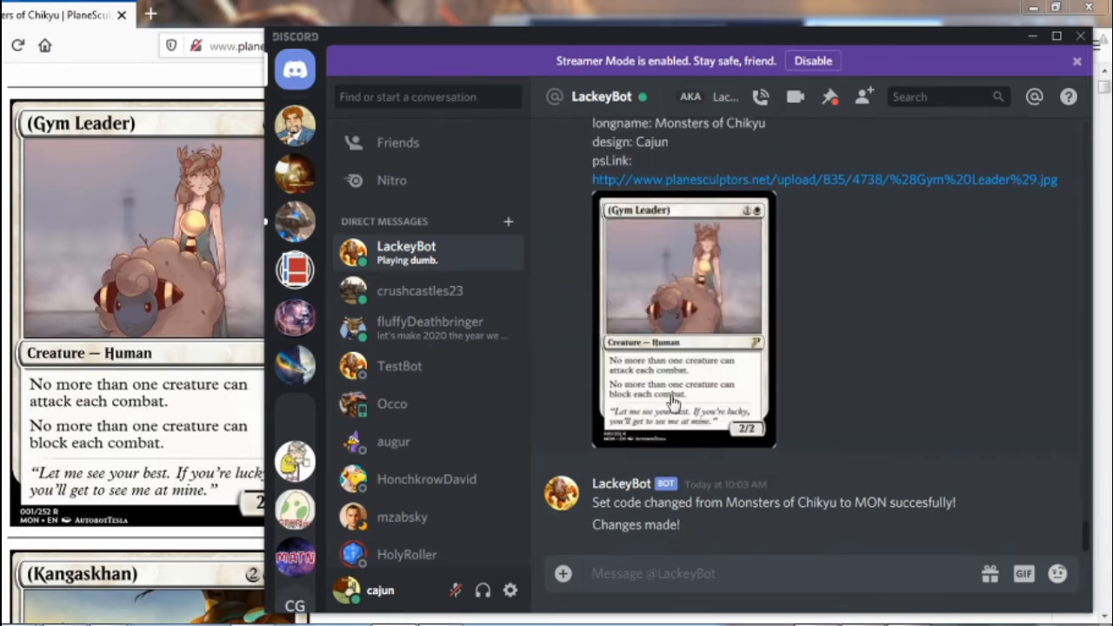
Fetch the custom card by sending "{{Gym Leader}}" to LackeyBot
scroll(813, 366, "up", 2)
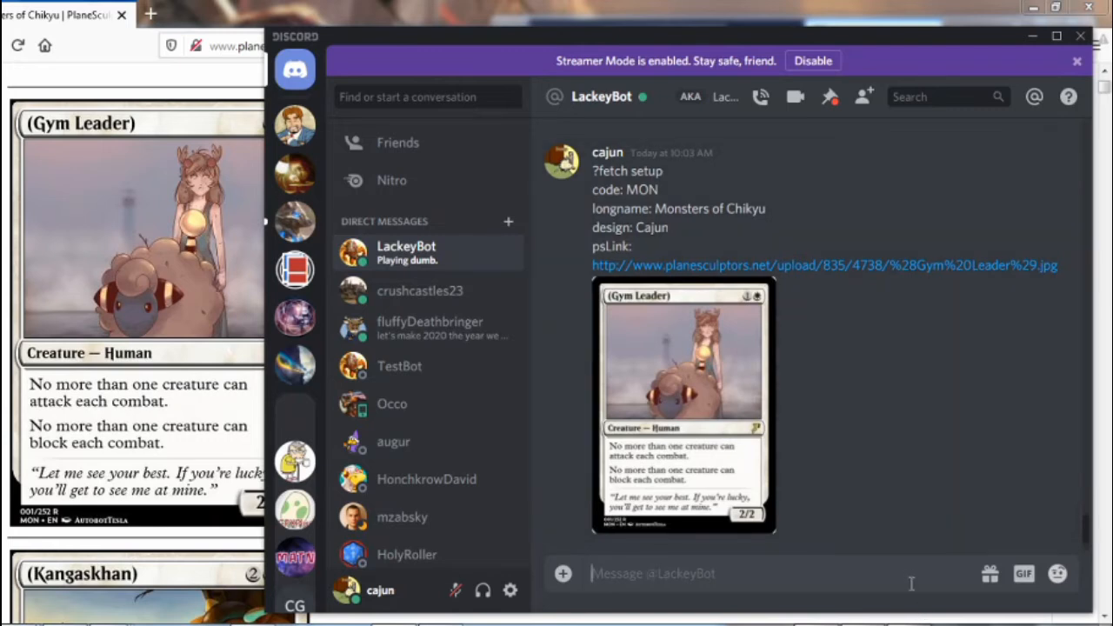
type("{{")
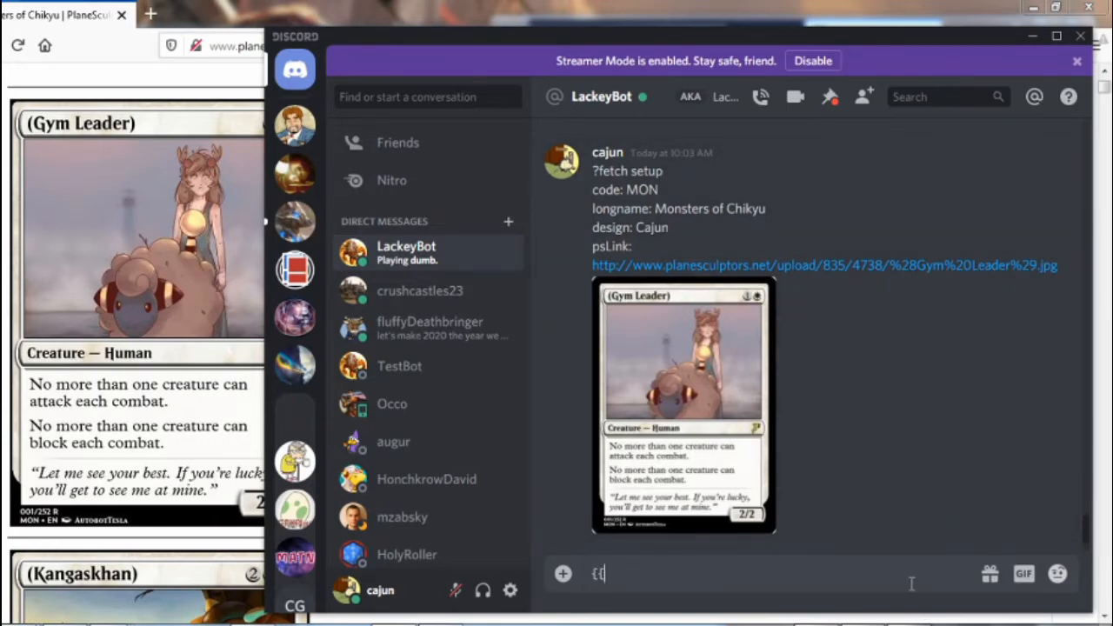
type("Gym Leader}}")
key("Return")
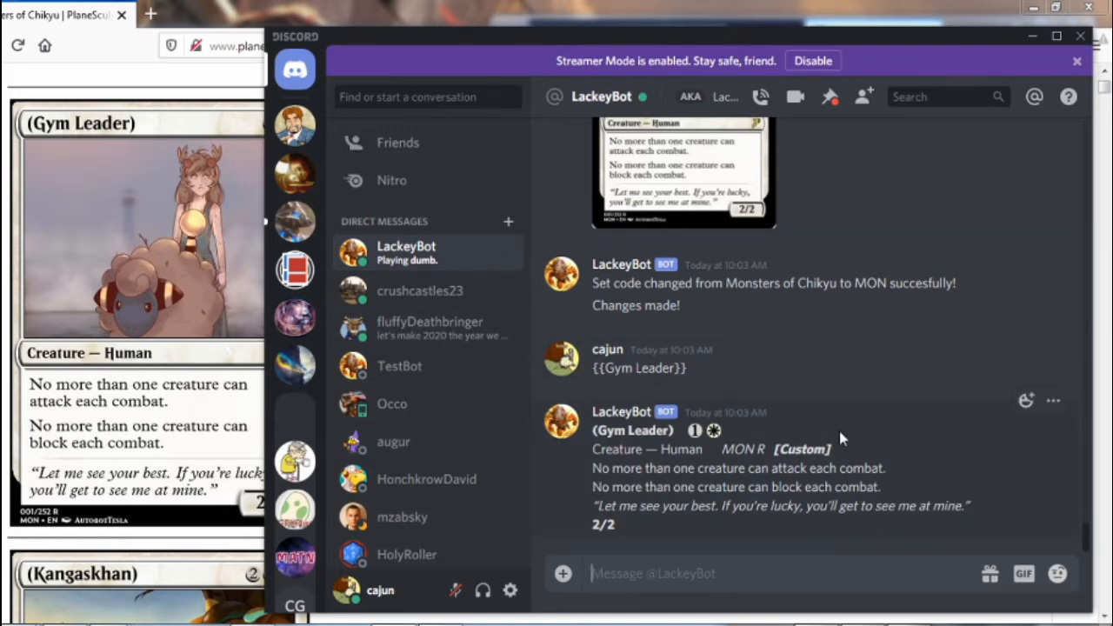
Review the exporter instructions in LackeyBot's help reply and the LackeyBot HTML export options in Magic Set Editor
scroll(816, 381, "up", 10)
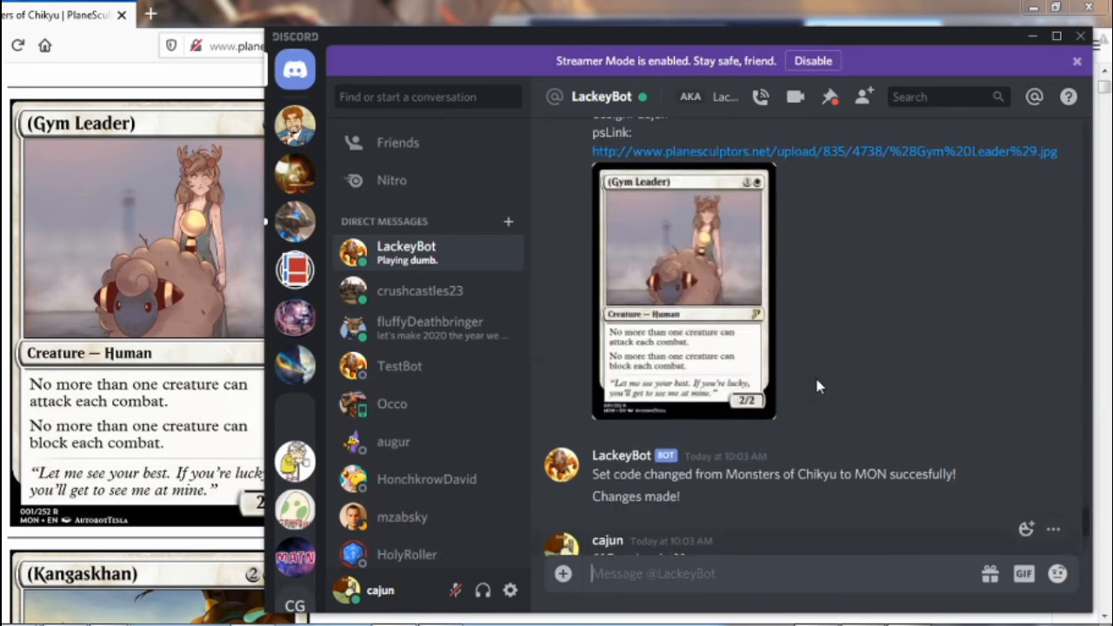
scroll(816, 380, "up", 2)
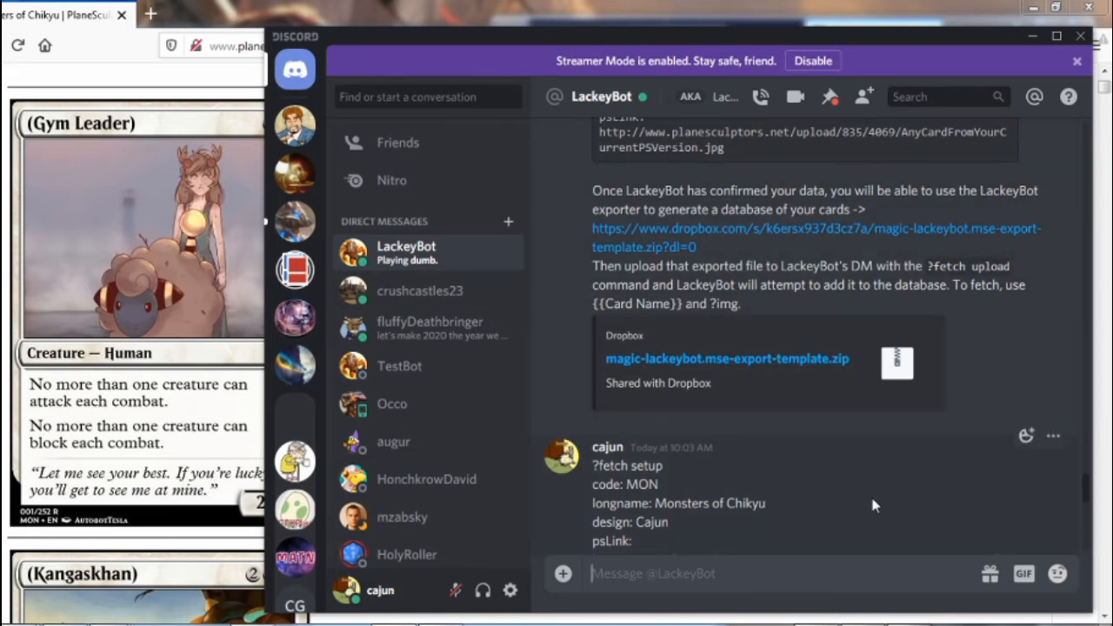
scroll(870, 498, "down", 8)
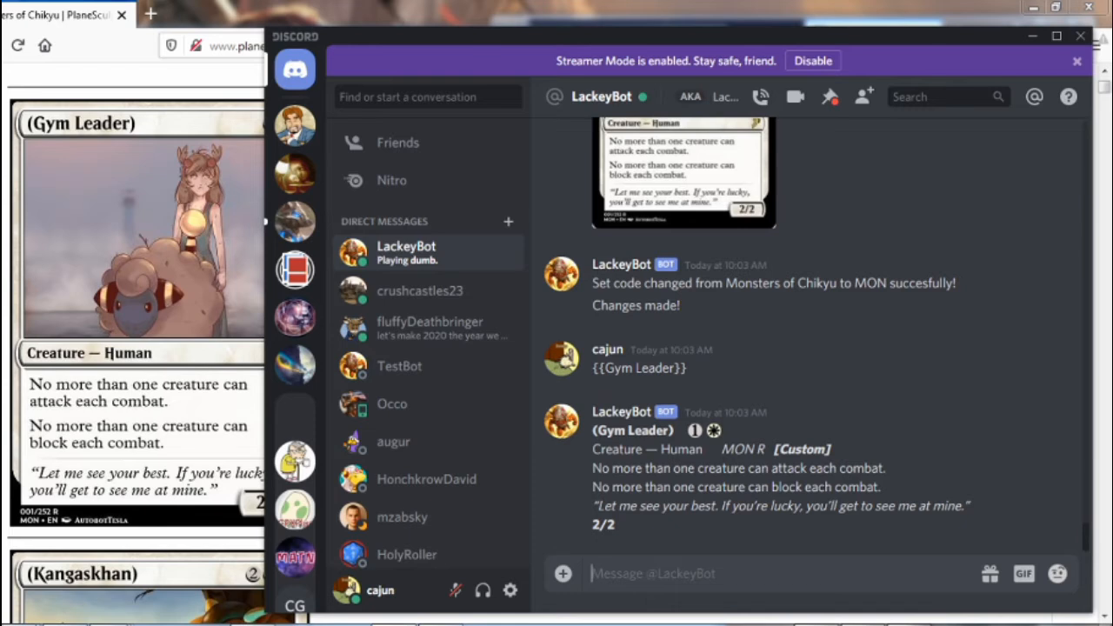
left_click(72, 625)
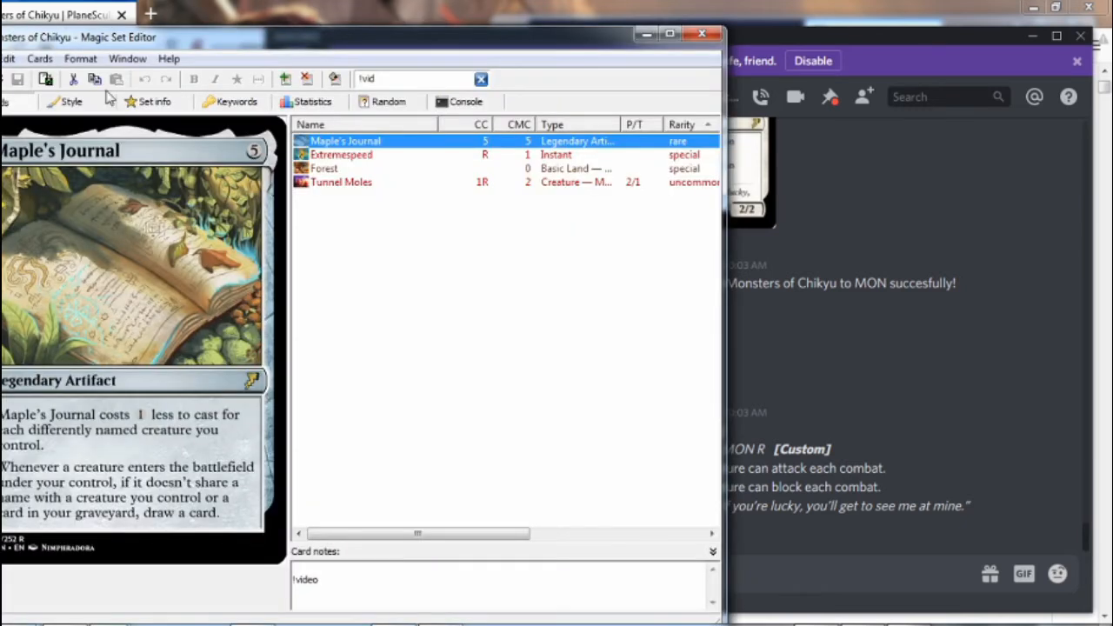
left_click(47, 83)
left_click(70, 96)
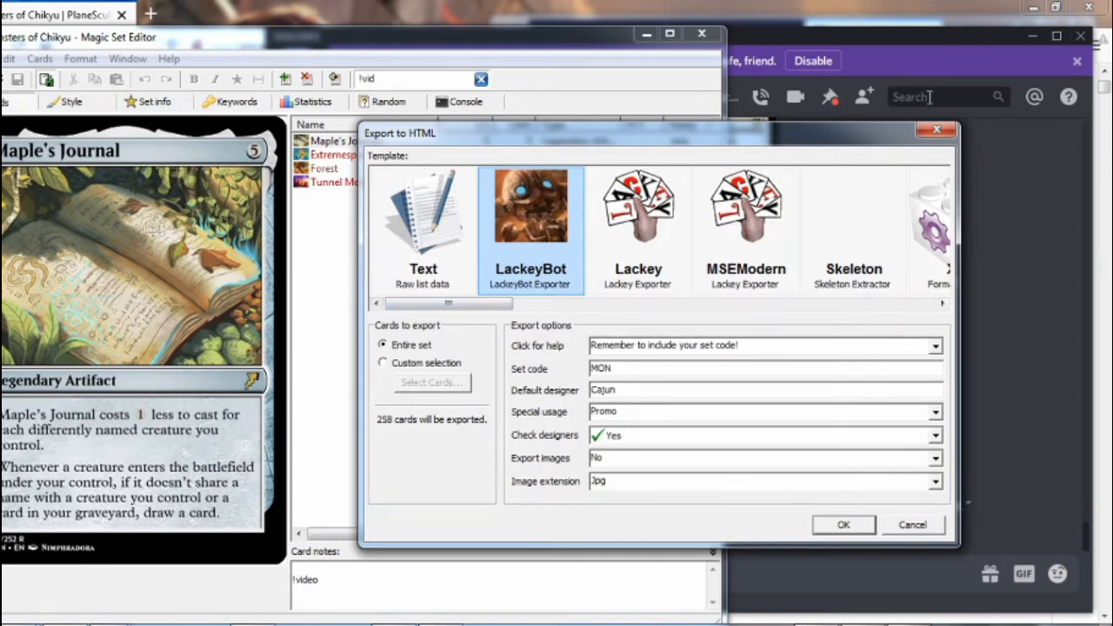
left_click(935, 132)
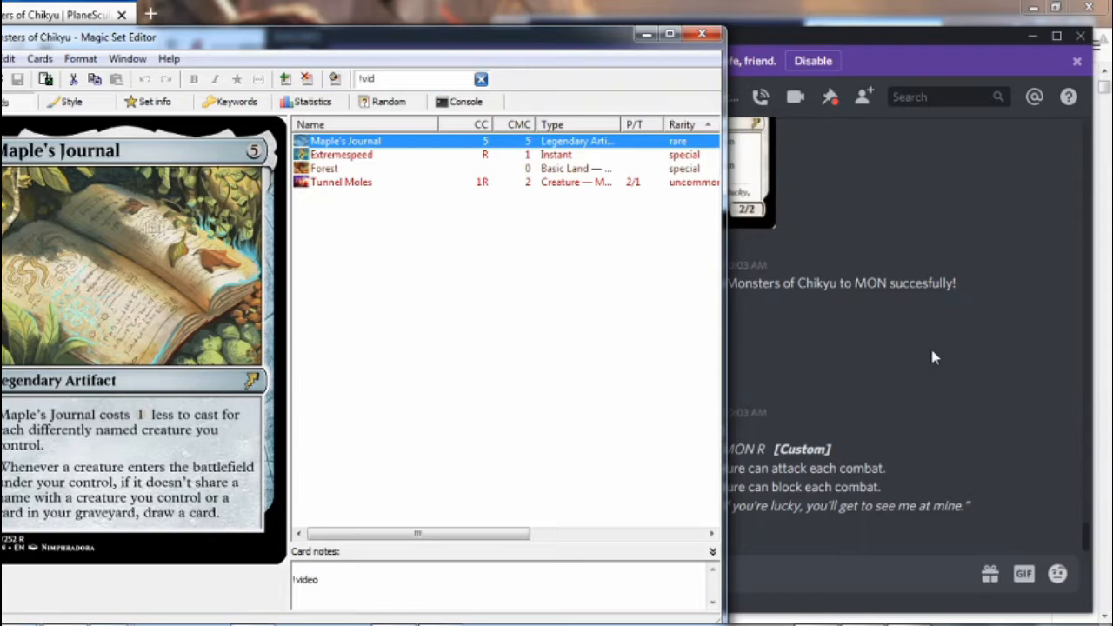
Compare the Extremespeed and Maple's Journal cards and their card notes
left_click(357, 156)
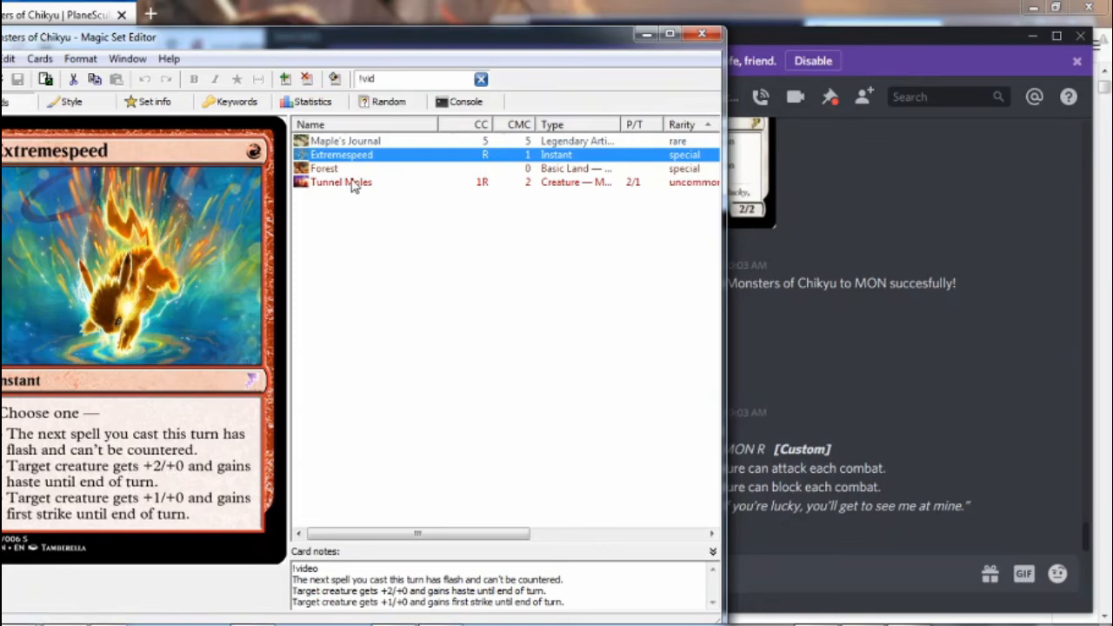
left_click(363, 142)
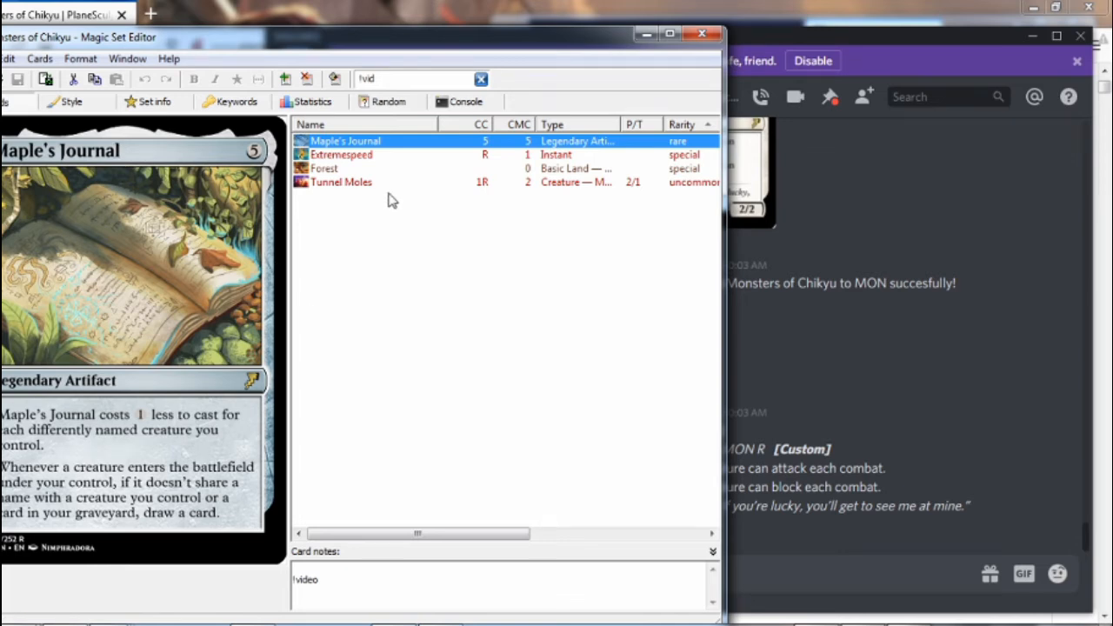
left_click(372, 156)
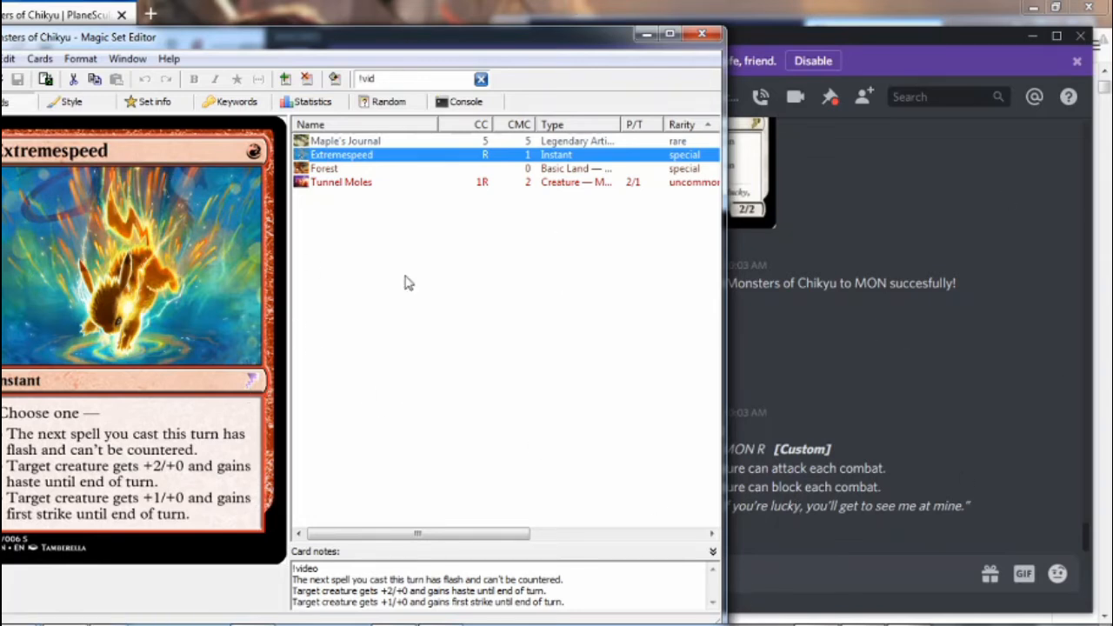
Examine the Tunnel Moles card, especially the designer credit beside its rarity in the card footer
left_click(358, 184)
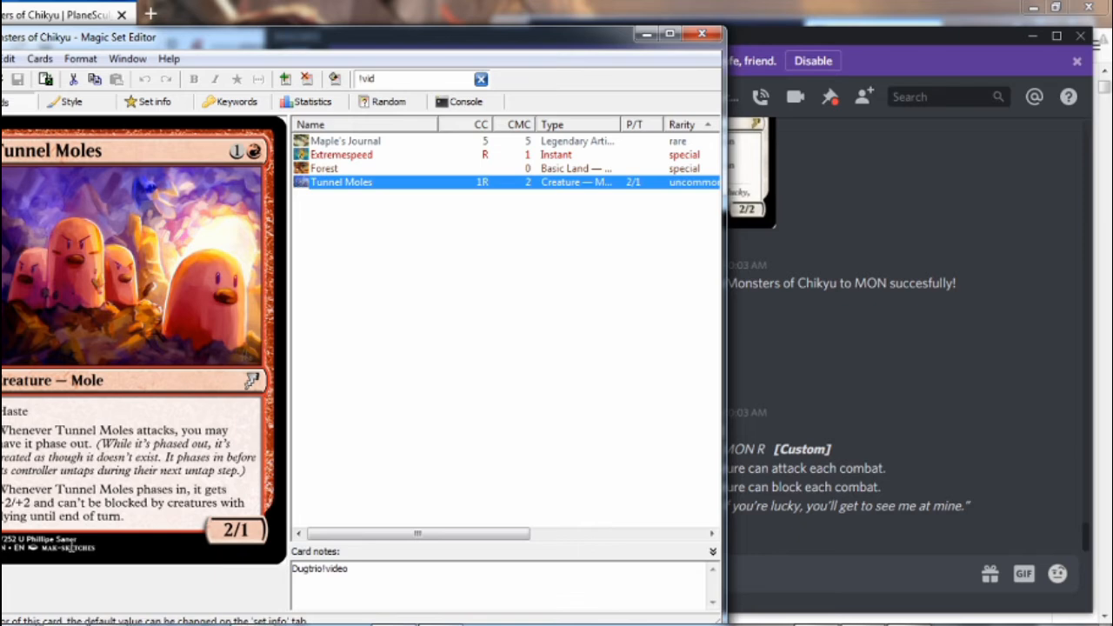
left_click(84, 532)
left_click_drag(81, 539, 40, 531)
left_click(33, 539)
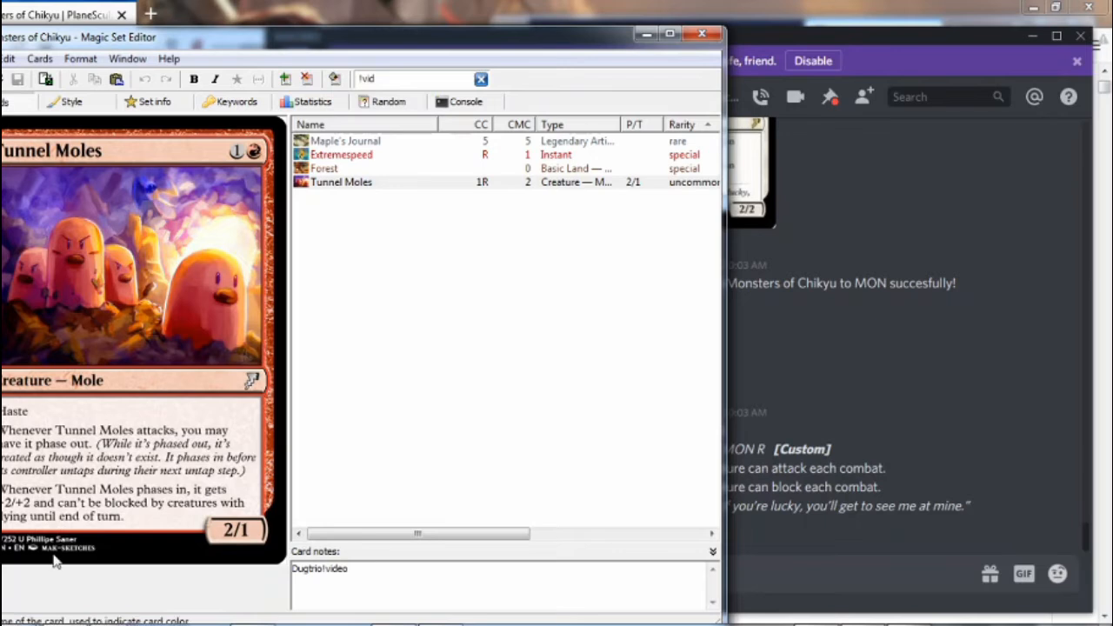
left_click_drag(28, 539, 121, 509)
left_click(120, 491)
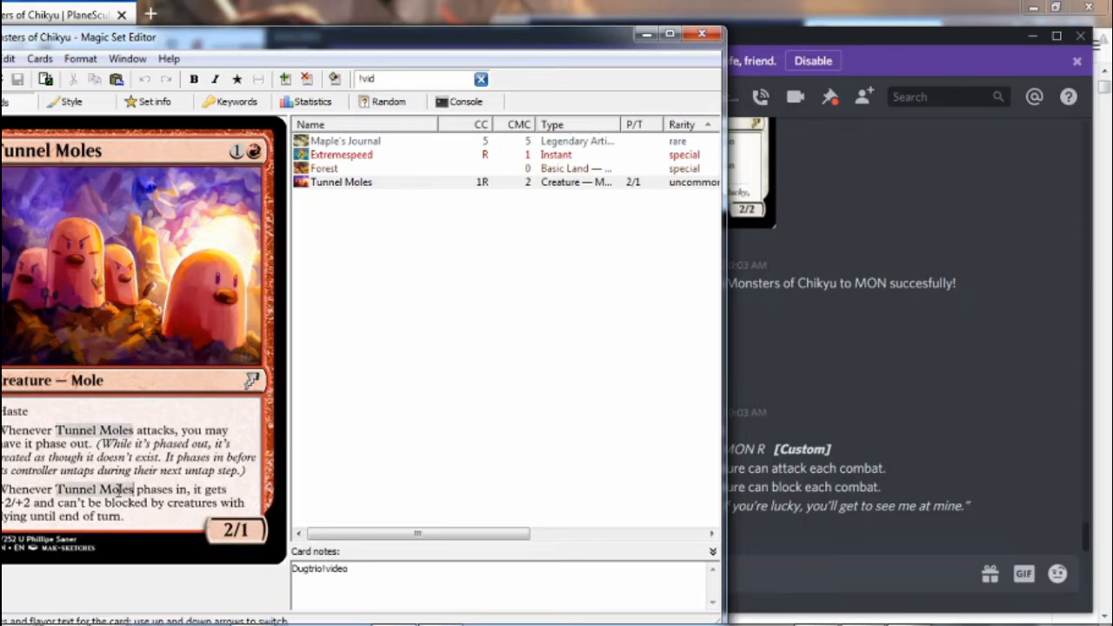
Add the line "!exportname Forest a" above "!video" in the Forest card's notes and select that line
left_click(357, 170)
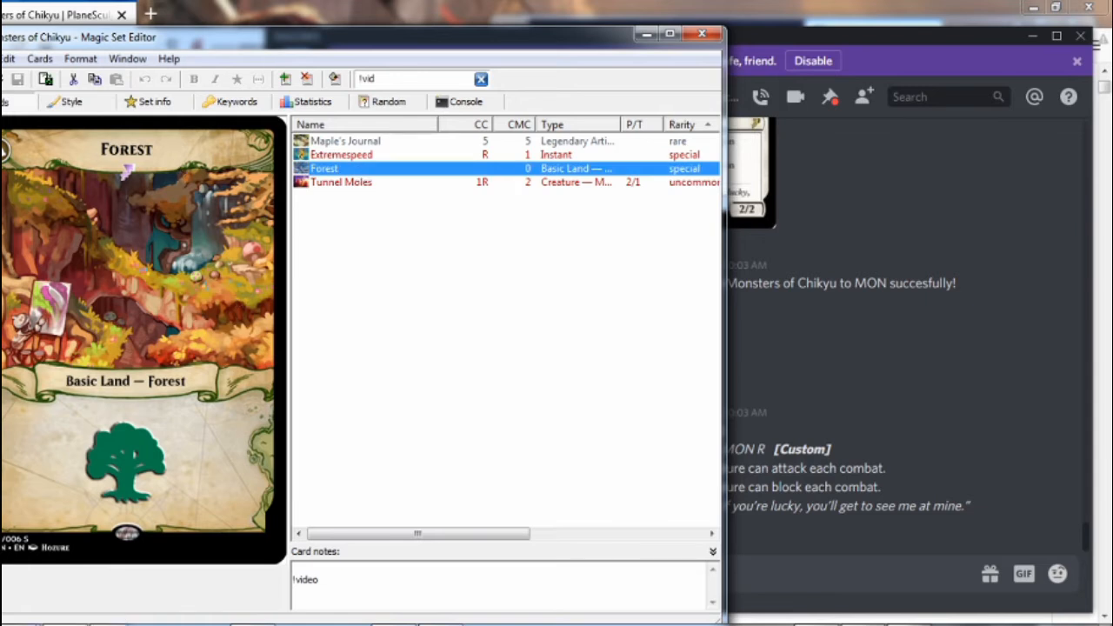
left_click(355, 574)
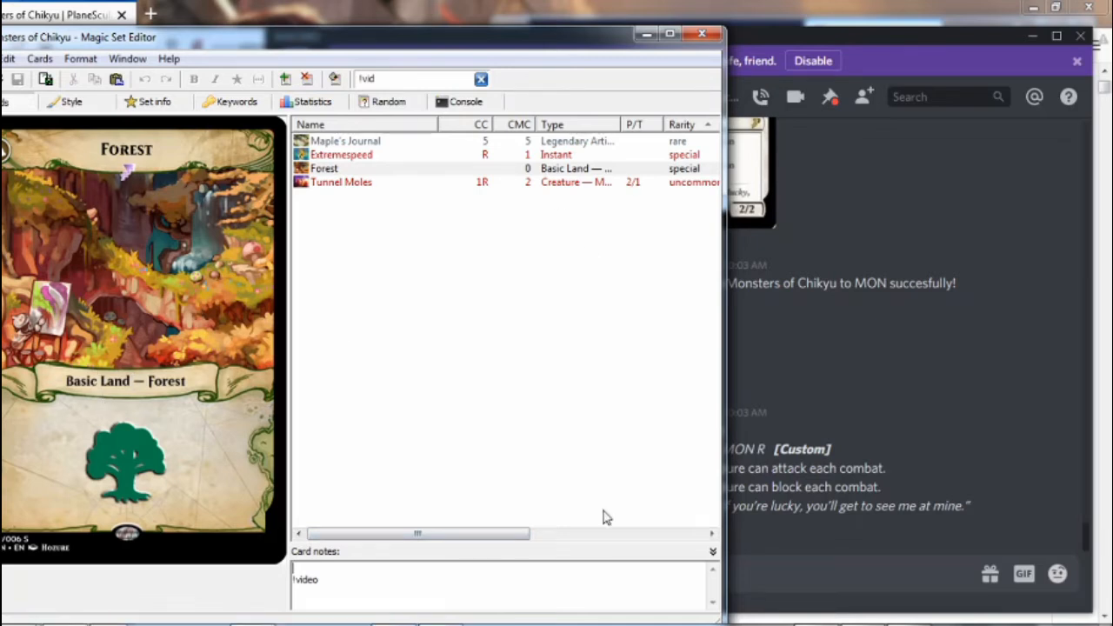
right_click(212, 513)
left_click(382, 569)
type("!expot")
type("tname Foret")
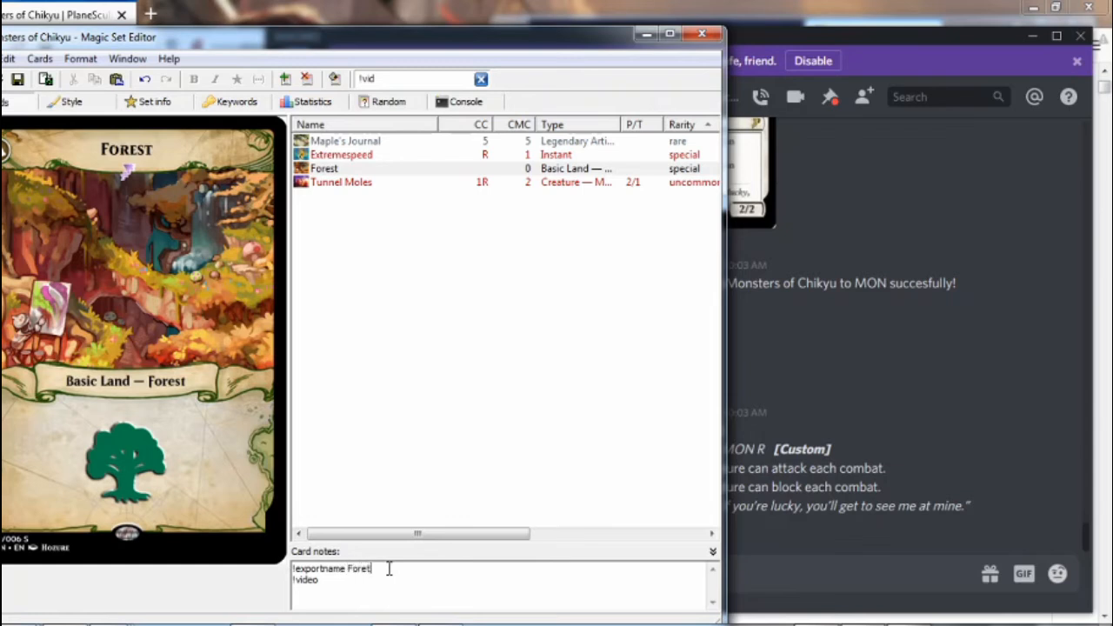
key("BackSpace")
type("st a")
left_click_drag(389, 569, 269, 578)
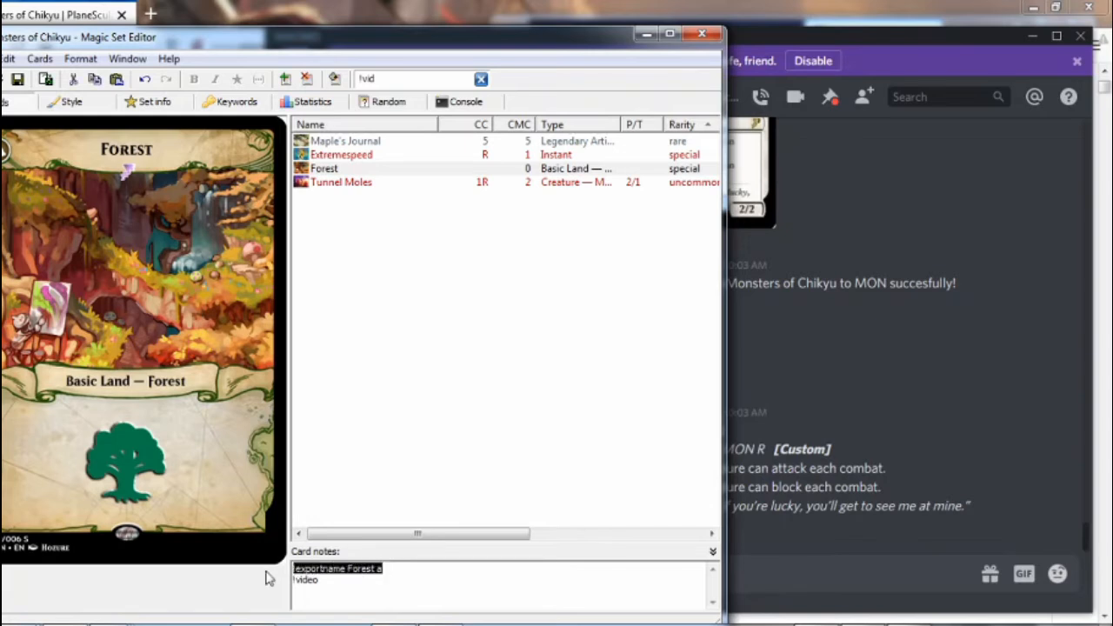
Cut the export name line from the Forest notes and add "!exportname Pokedex" above "!video" in the Maple's Journal notes
key("ctrl+x")
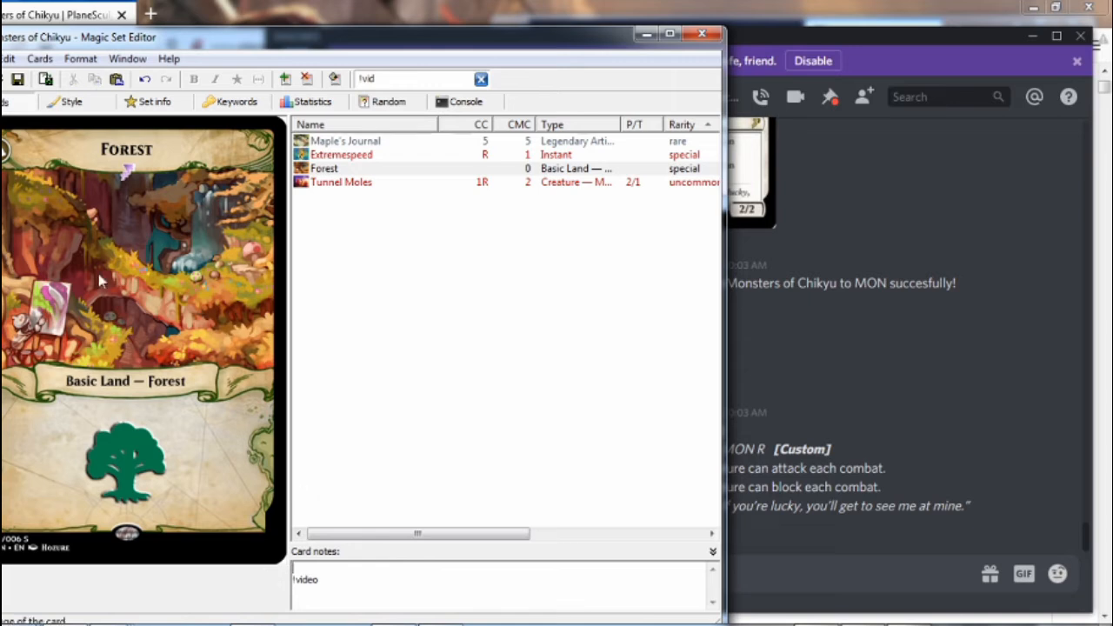
left_click(393, 142)
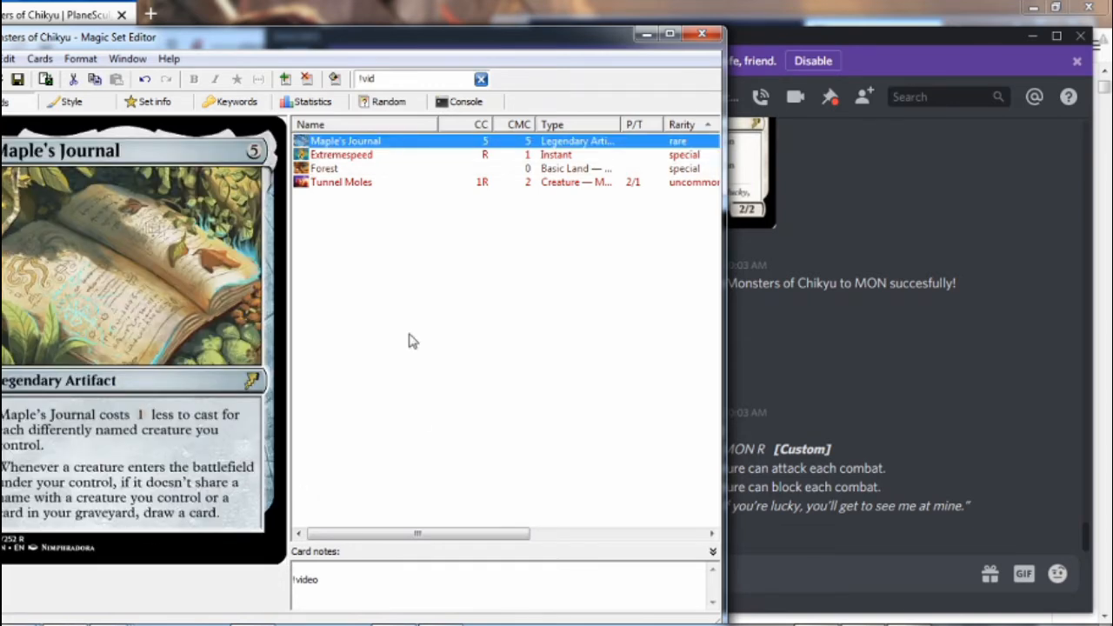
left_click(427, 570)
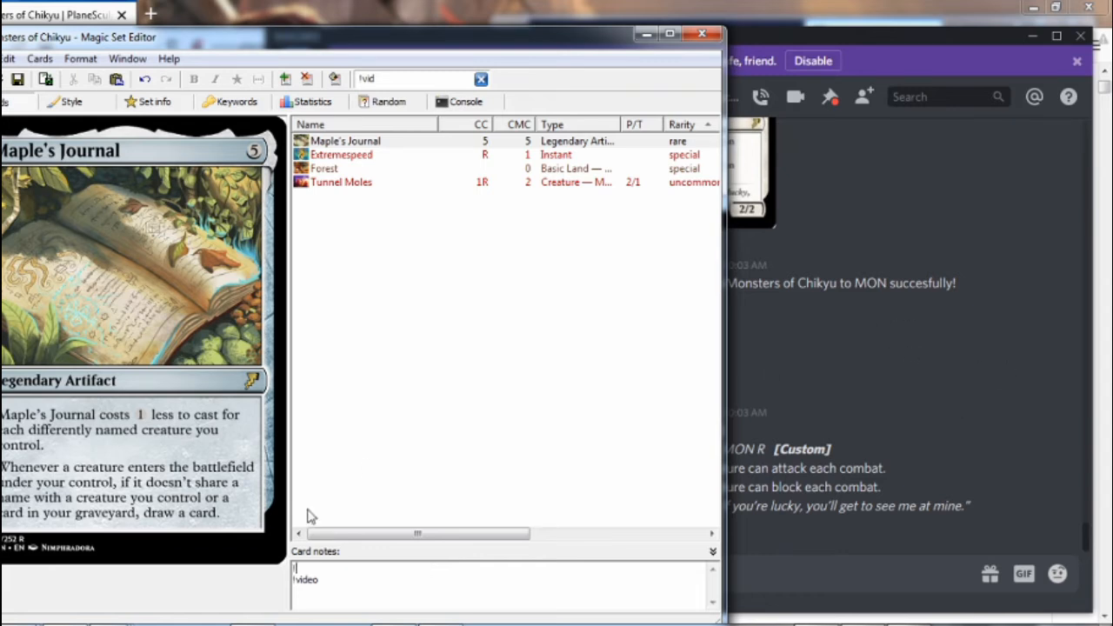
type("!exportname Pokedex")
key("Return")
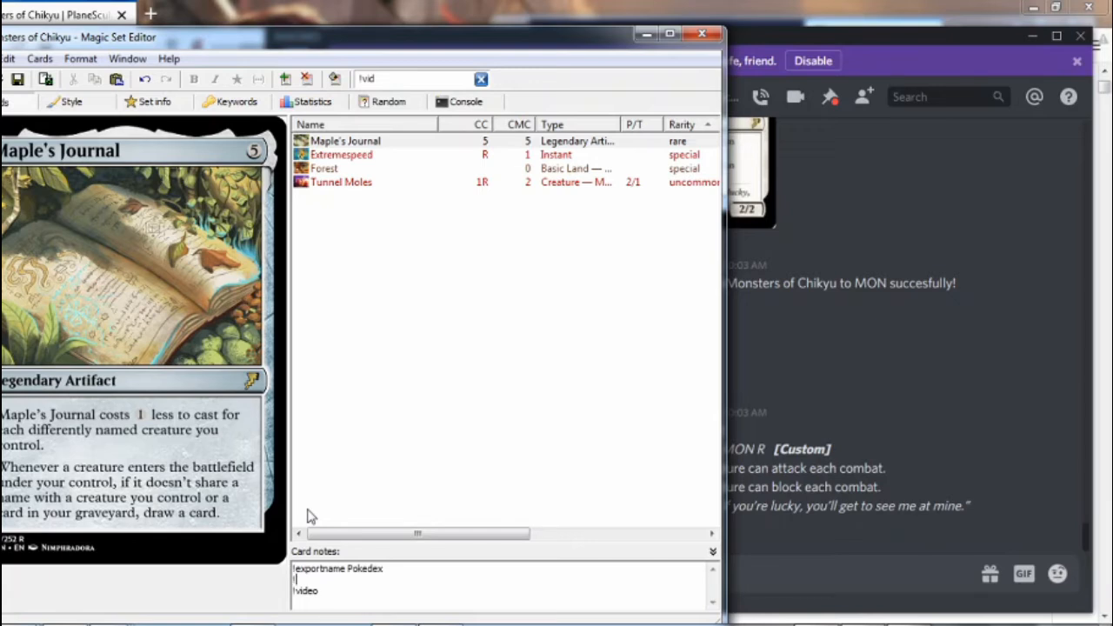
Add the line "!note italic,other" between the export name and "!video" lines in the Maple's Journal notes
type("!note ttalic")
left_click_drag(338, 579, 247, 578)
left_click(352, 582)
type(",oi")
type("her")
Switch to Discord and query LackeyBot with "[[Her]]" and with "[[Her|is:italic]]" to compare the fetched cards
left_click(867, 581)
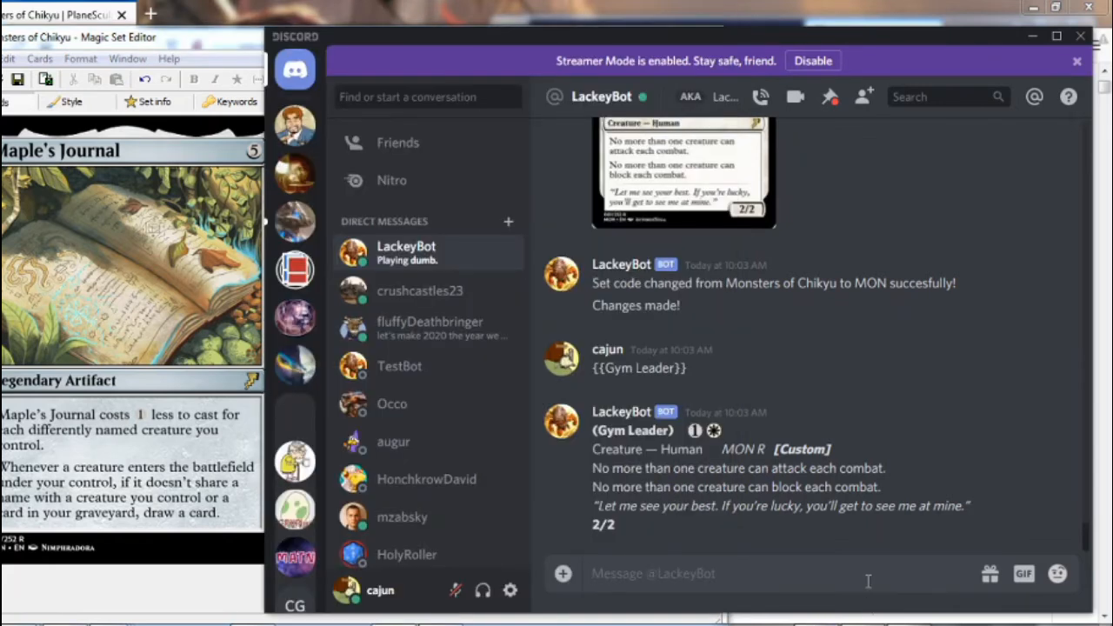
type("[[H")
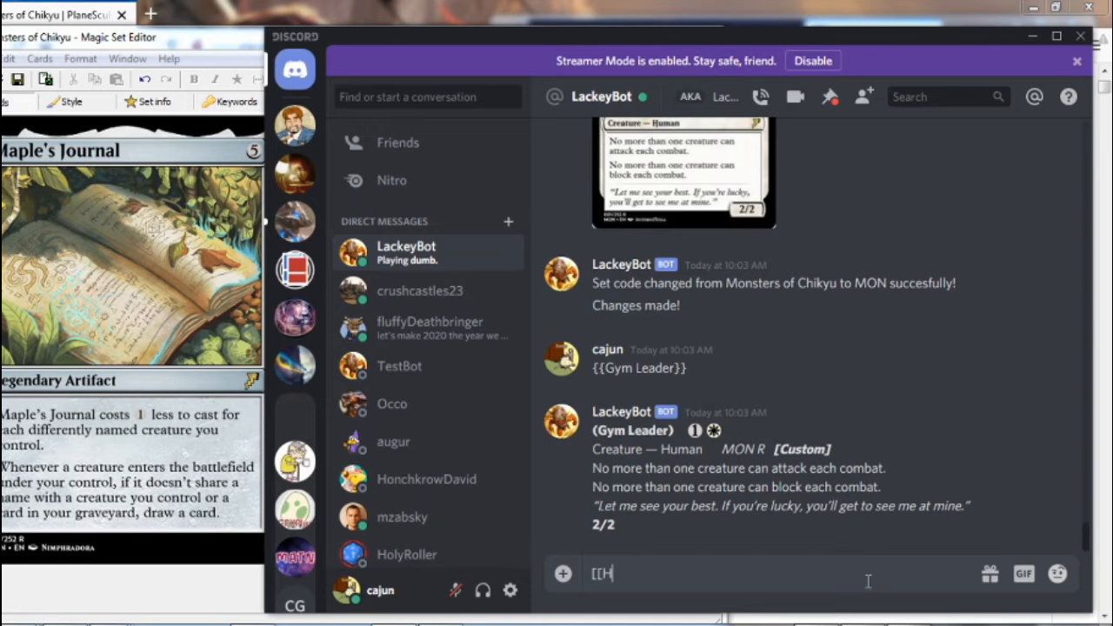
type("er]]")
key("Return")
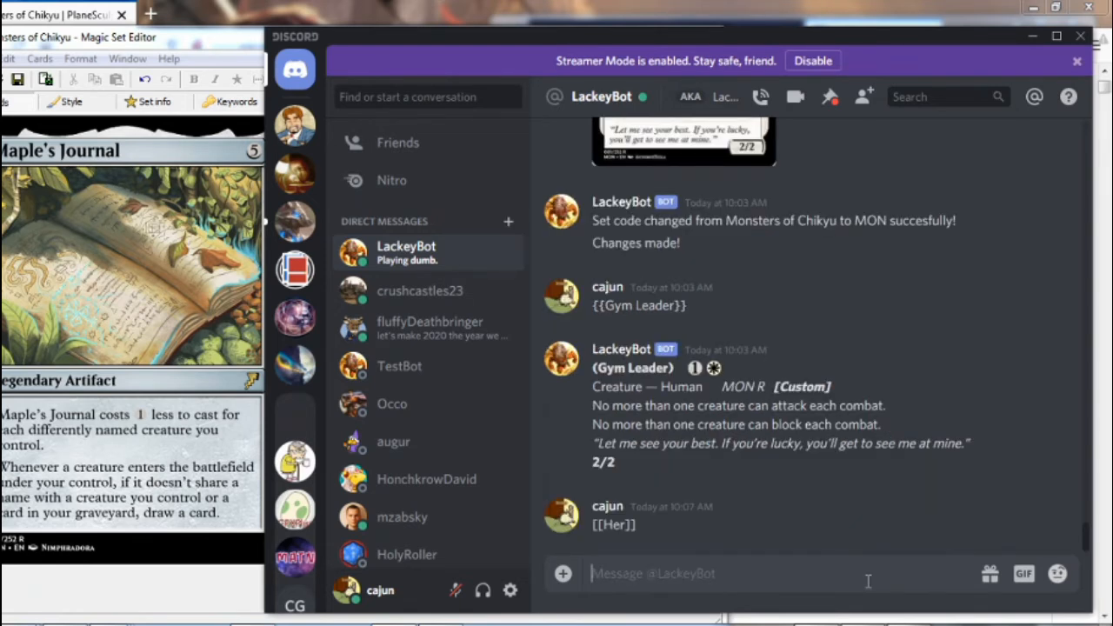
type("[[Her")
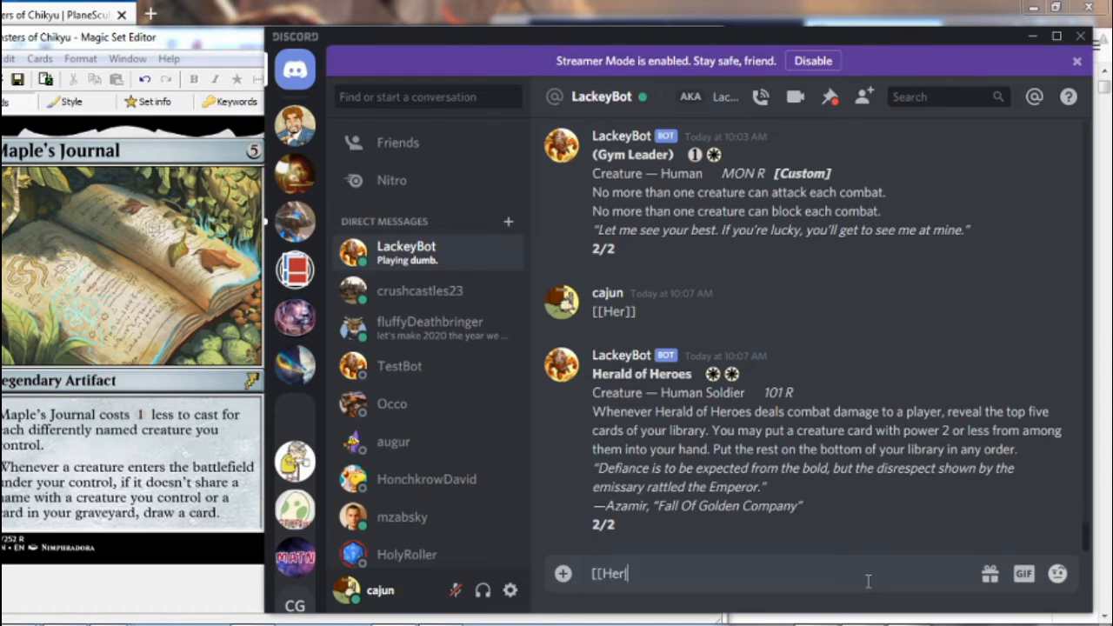
type("|is:italic]]")
key("Return")
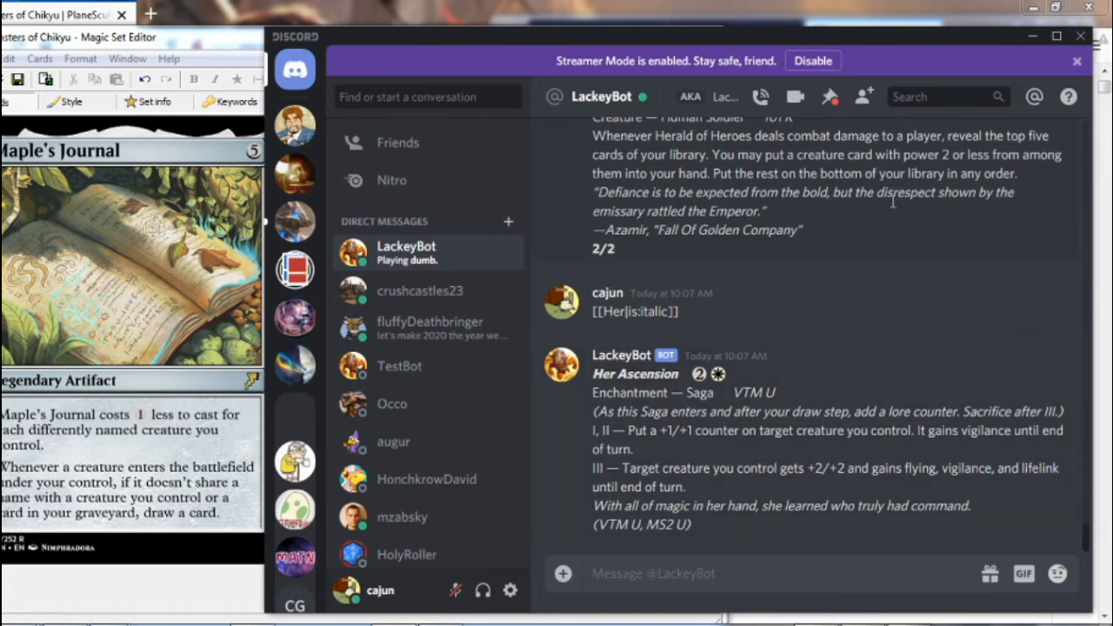
Switch back to Magic Set Editor and review the note tags on Maple's Journal and the Tunnel Moles and Extremespeed cards
left_click(162, 380)
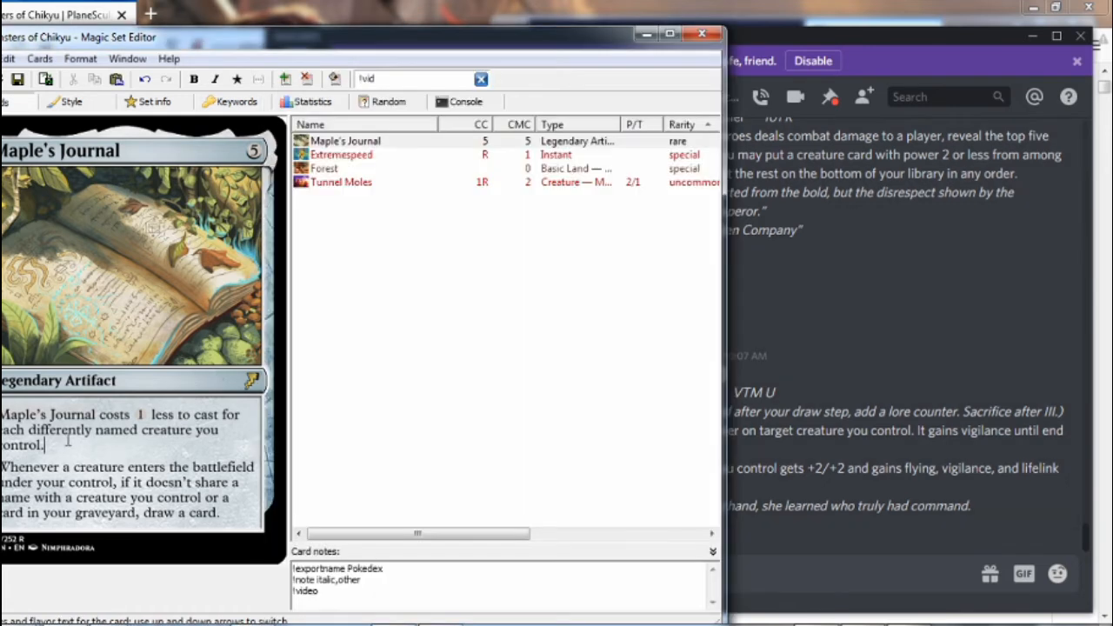
left_click(387, 584)
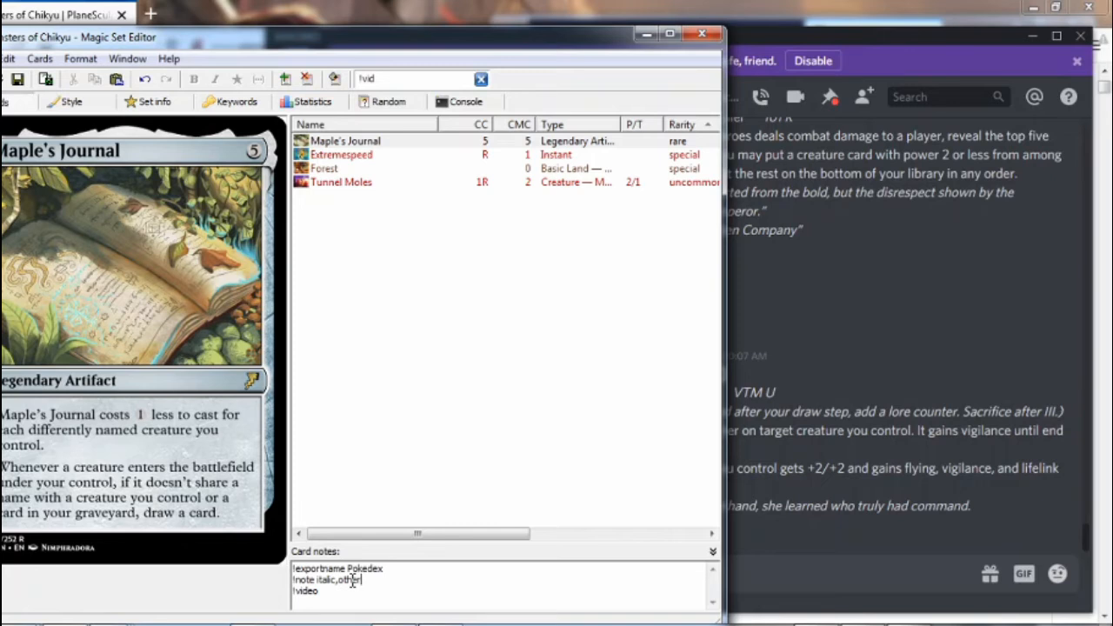
left_click(846, 505)
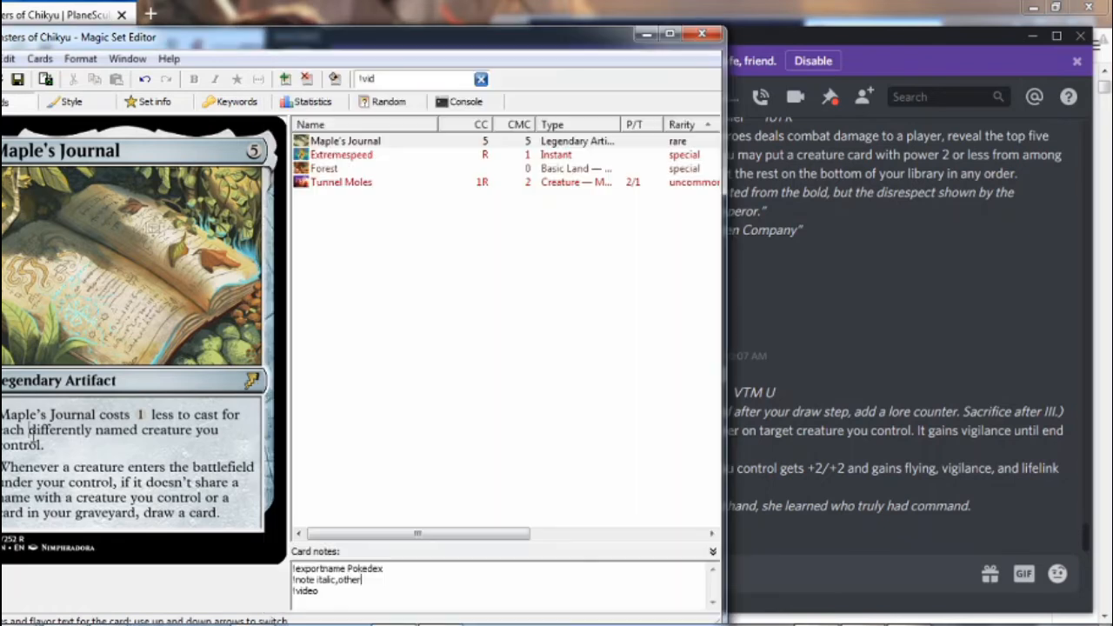
left_click(565, 619)
left_click(396, 582)
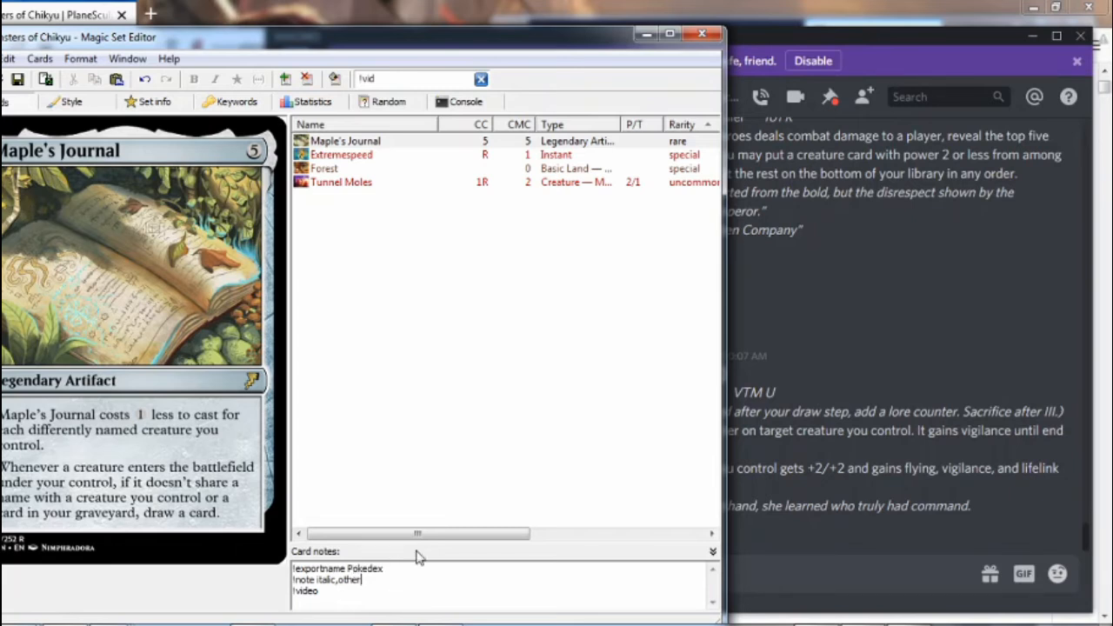
left_click(356, 186)
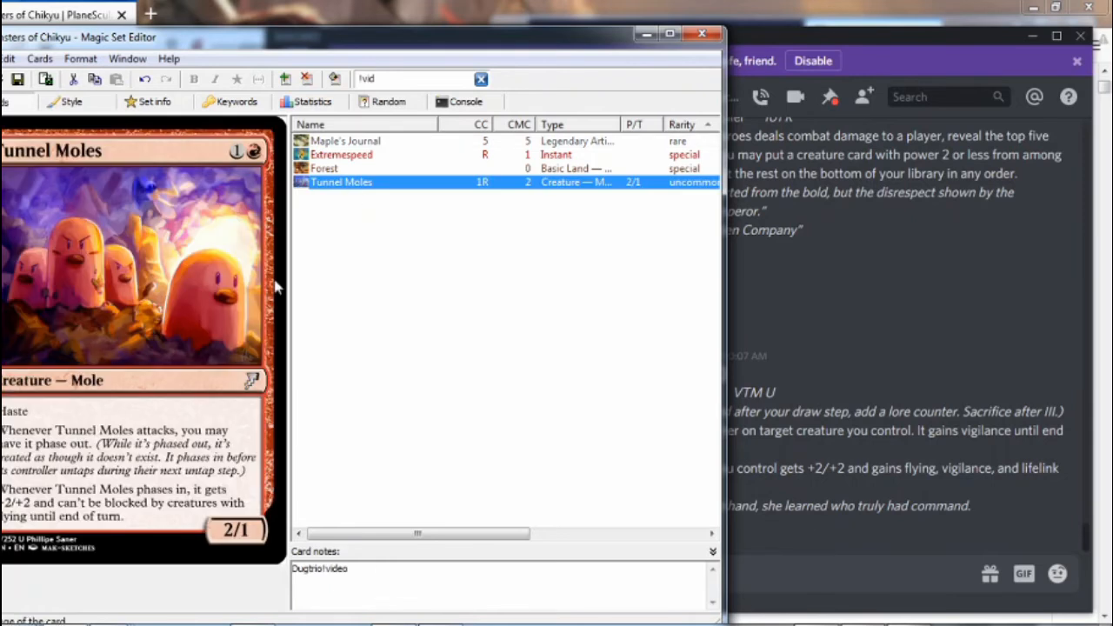
left_click(344, 157)
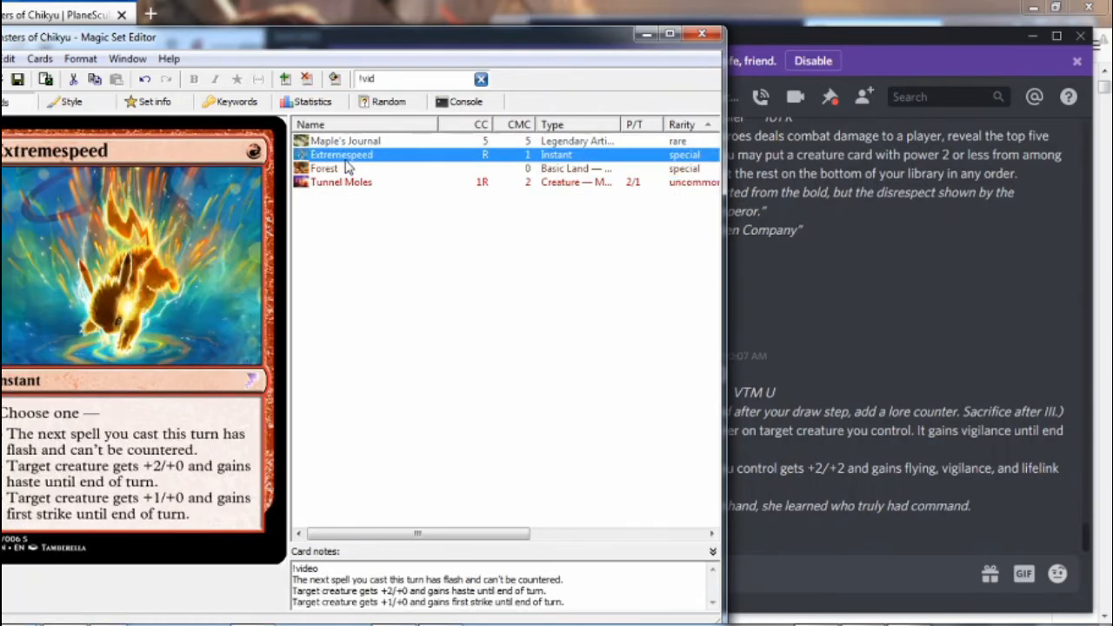
Open the HTML export with the LackeyBot template, look through its help tips, and keep special usage on Promo
left_click(45, 81)
left_click(71, 101)
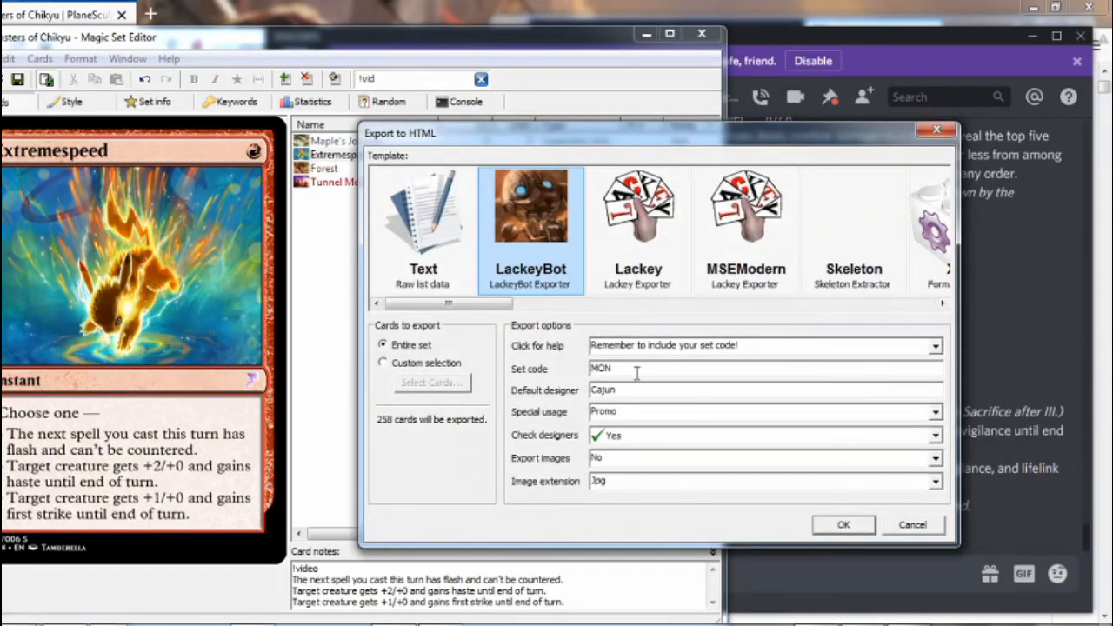
left_click(661, 348)
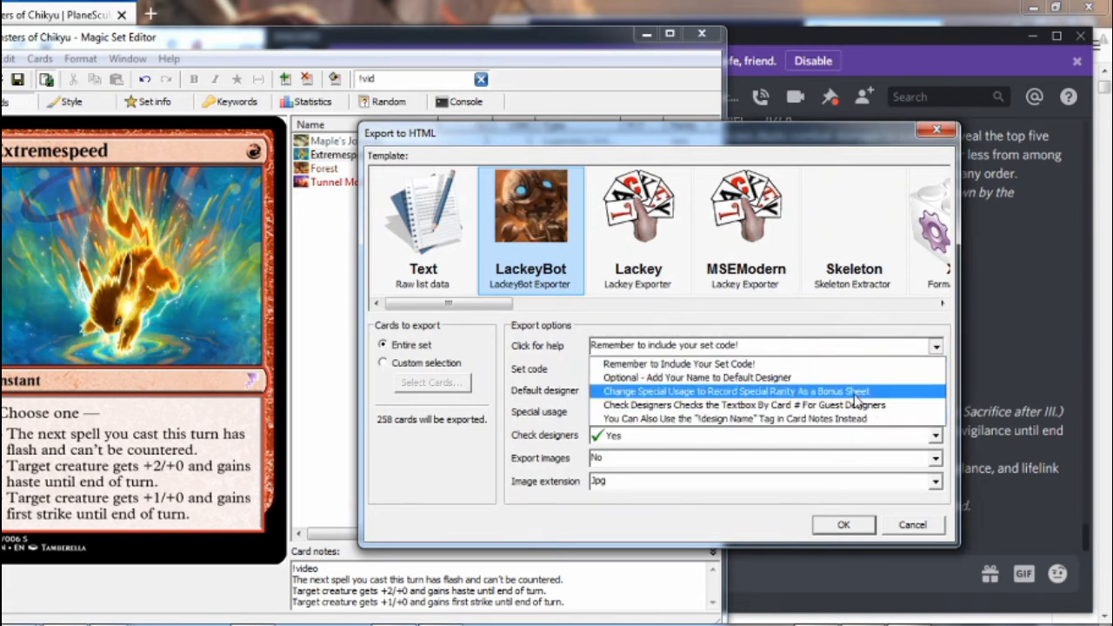
left_click(658, 536)
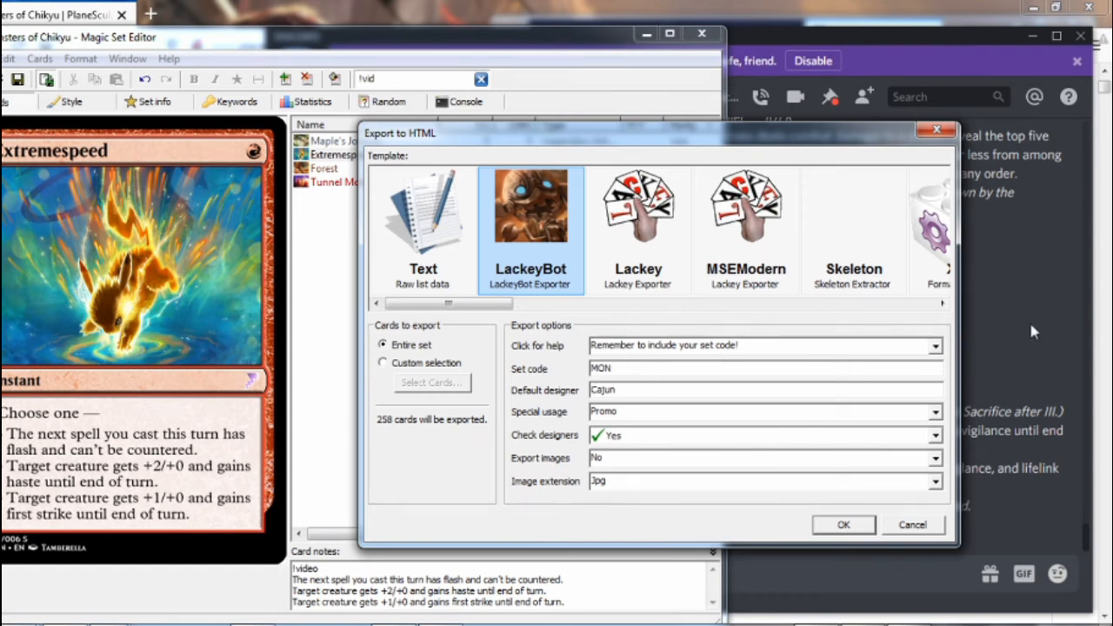
left_click(621, 414)
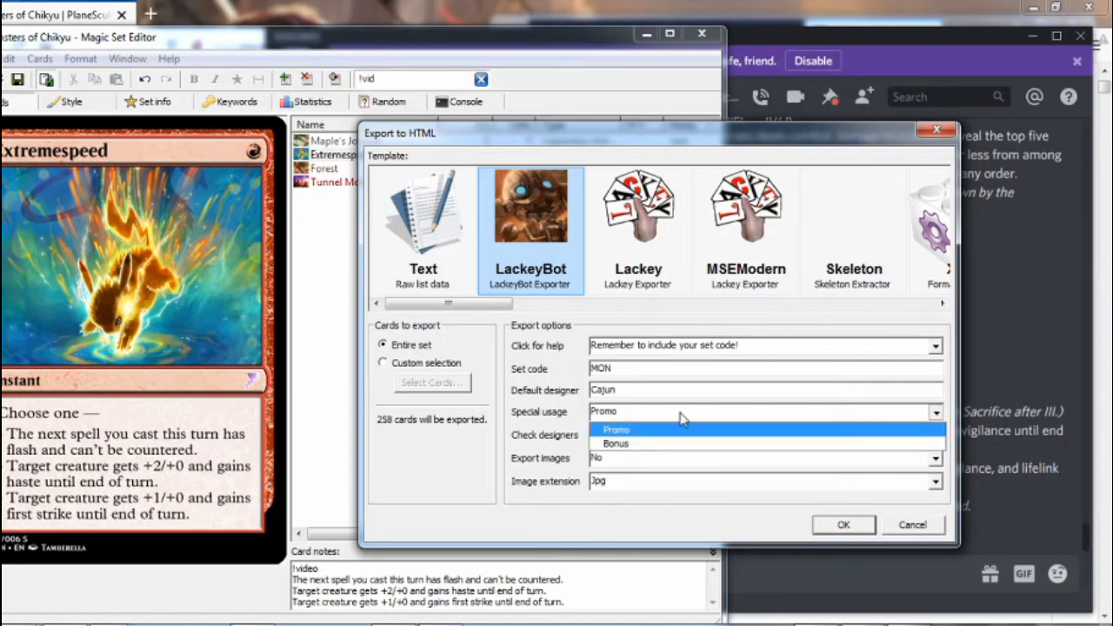
left_click(639, 429)
left_click(625, 439)
left_click(632, 445)
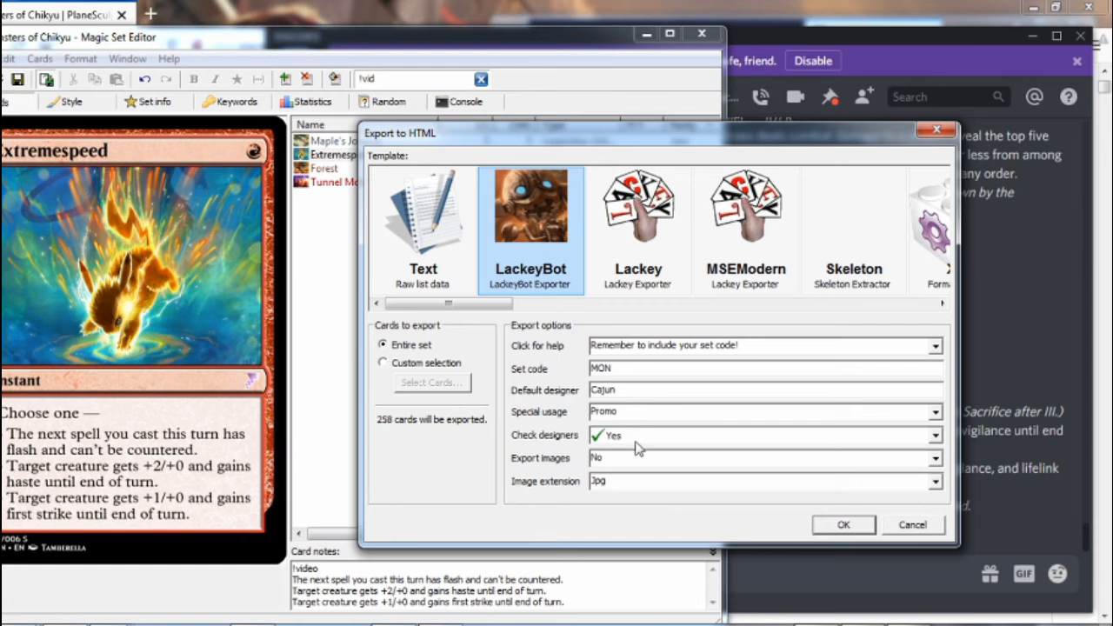
Try the Cockatrice export option for images with the Png and Jpg extensions, and set image export back to No
left_click(623, 461)
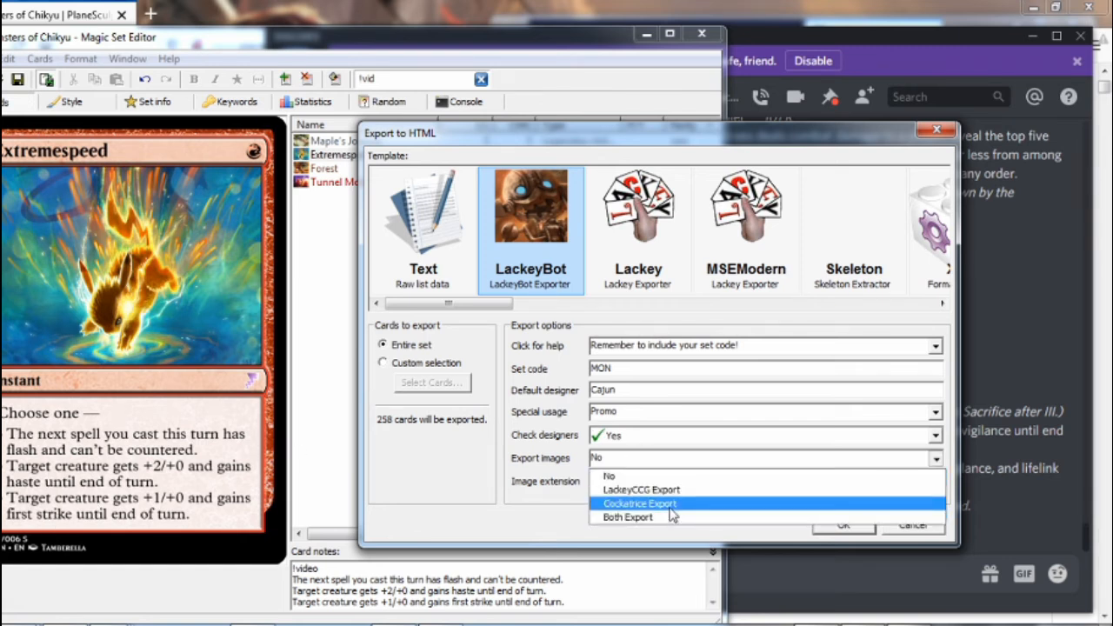
left_click(672, 512)
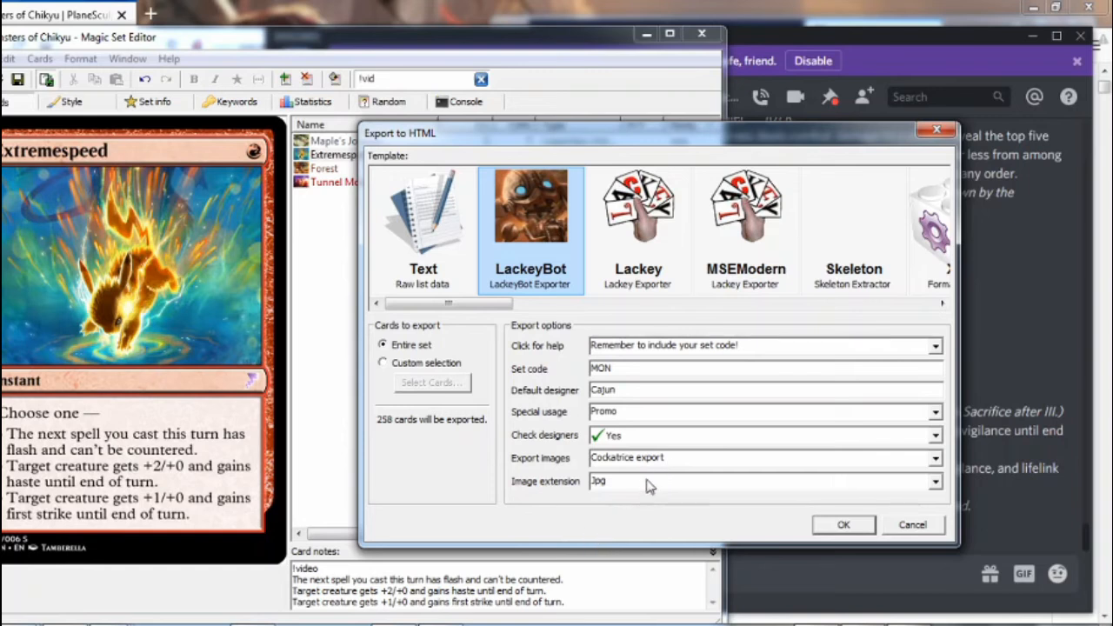
left_click(648, 483)
left_click(626, 512)
left_click(652, 483)
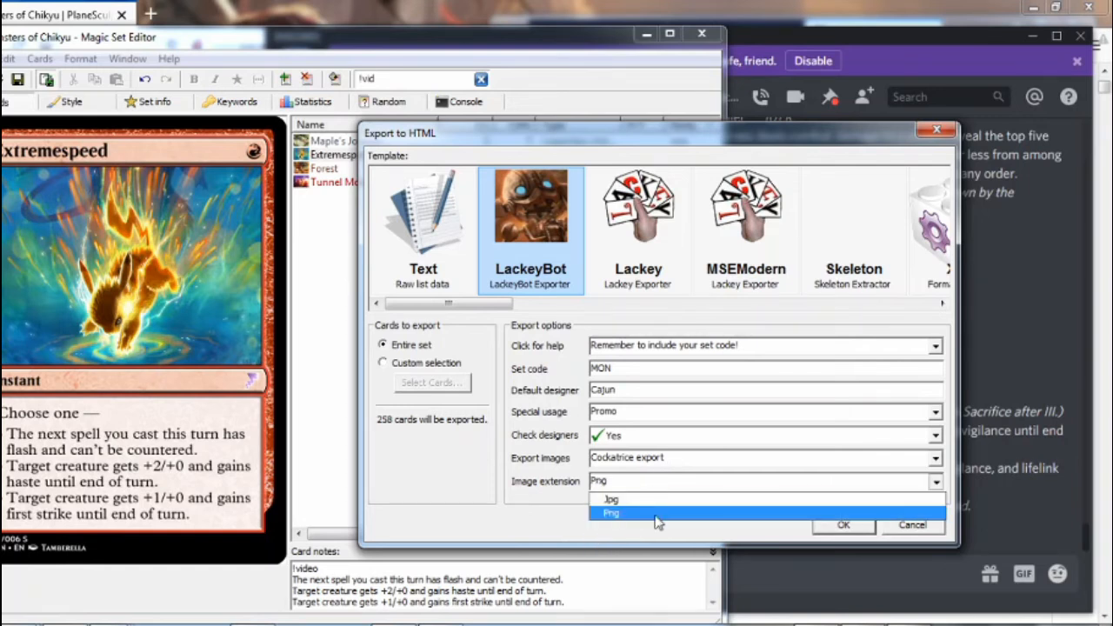
left_click(654, 500)
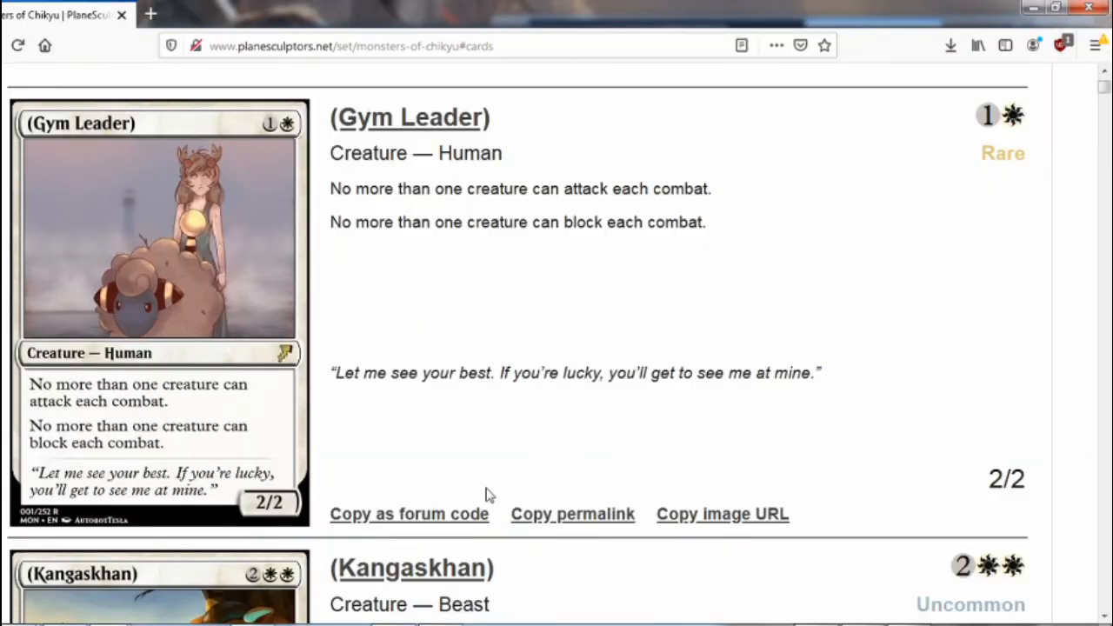
key("alt+Tab")
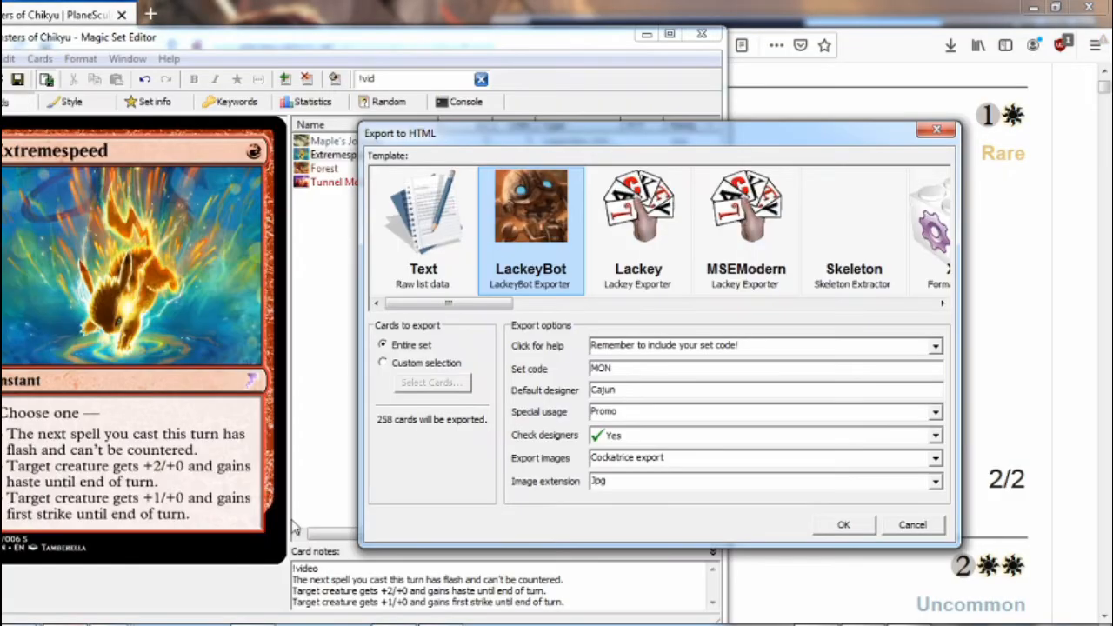
left_click(622, 457)
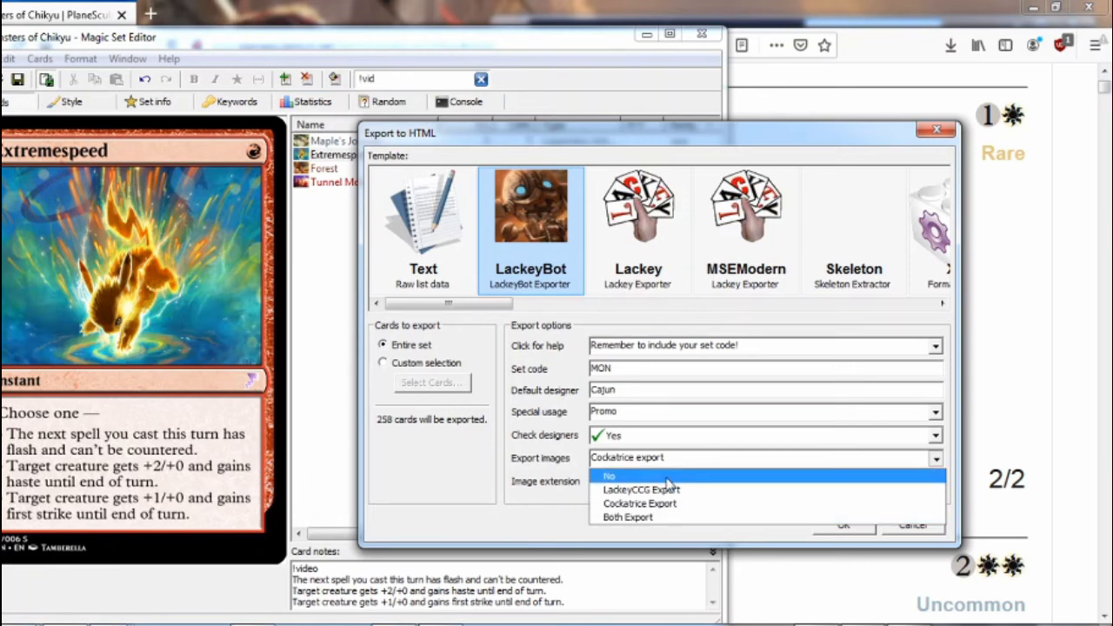
left_click(665, 476)
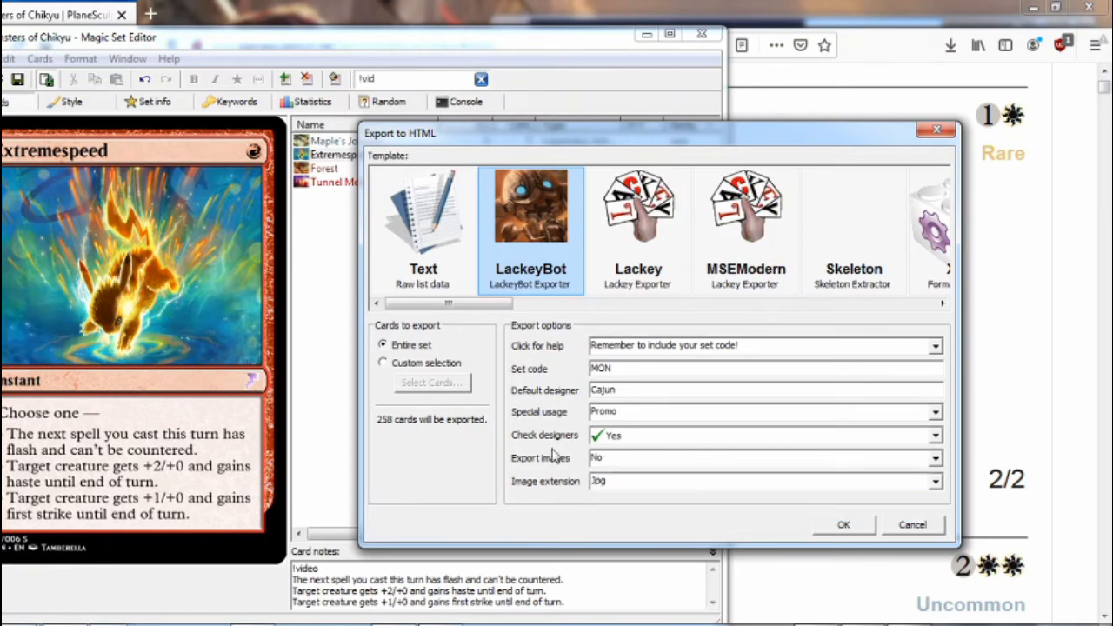
Limit the export to a custom selection containing every card in the set except Extremespeed
left_click(439, 363)
left_click(432, 382)
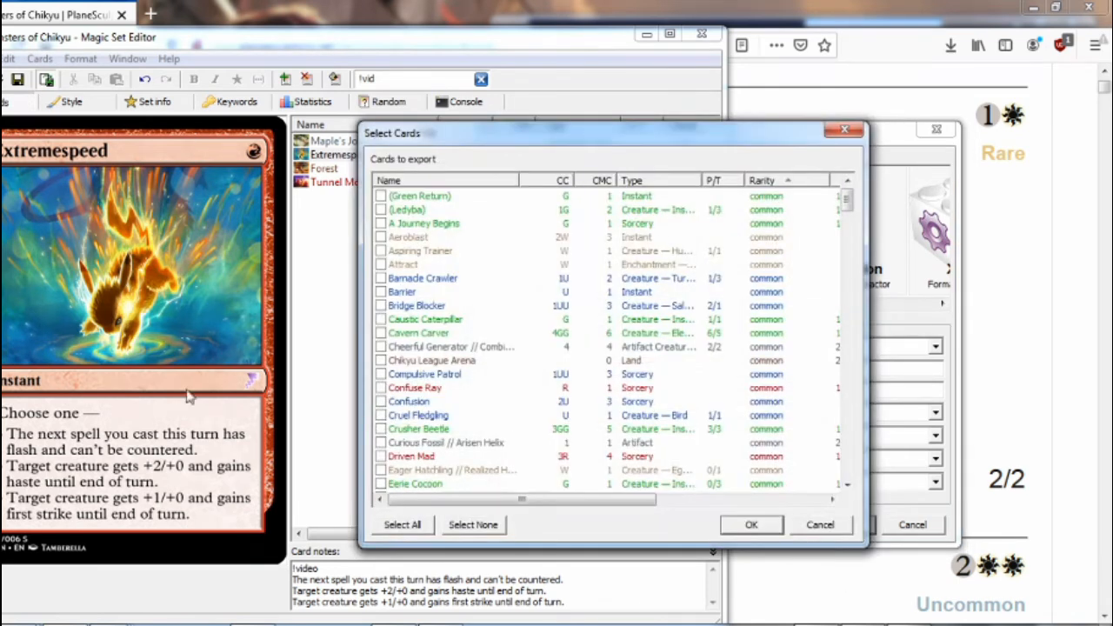
left_click(403, 525)
left_click_drag(846, 199, 848, 382)
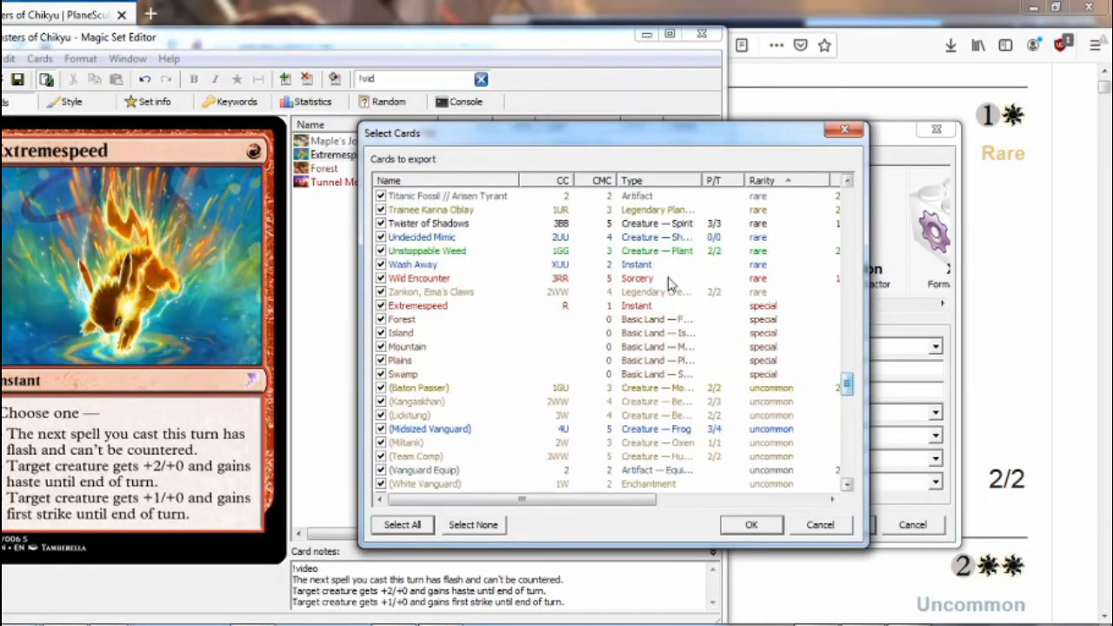
left_click(380, 306)
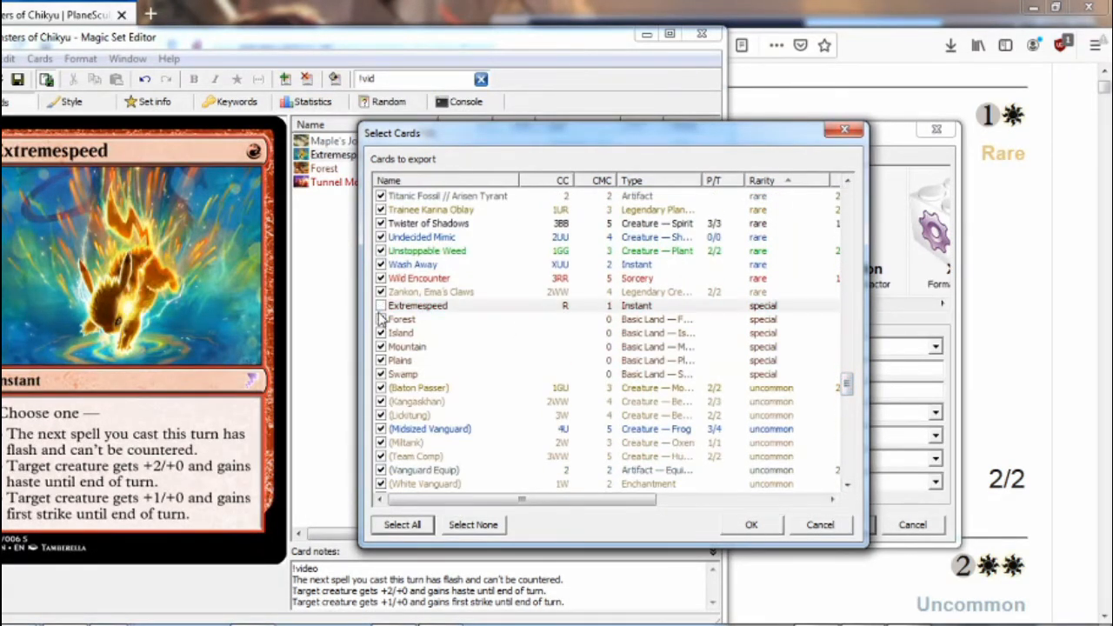
left_click(752, 526)
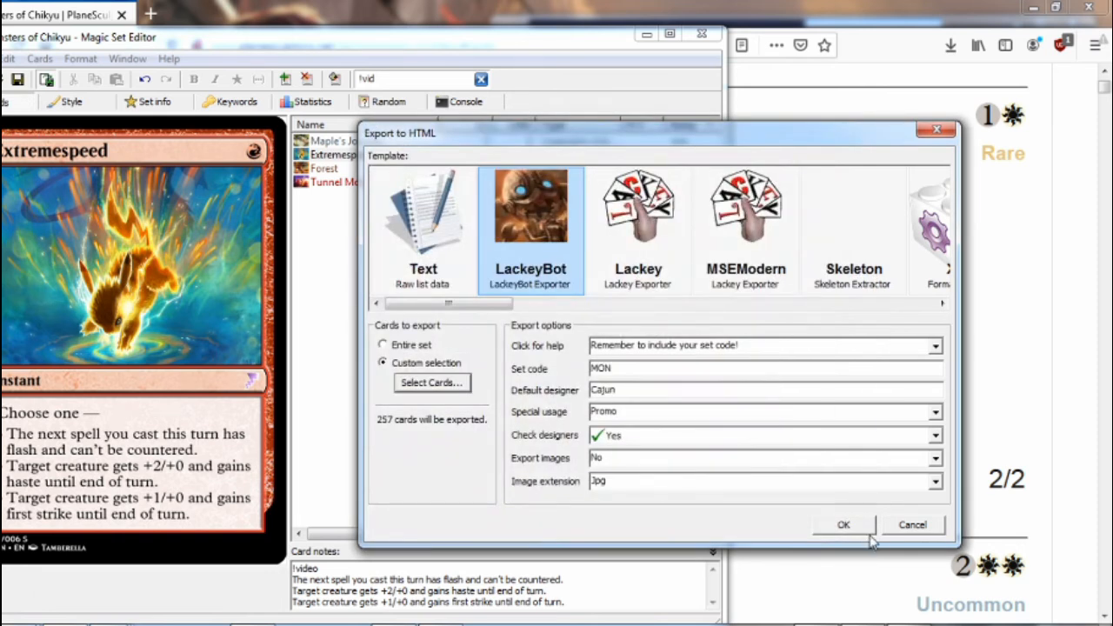
Export the selected cards as mon.txt in the mon downloads folder, replacing the existing file
left_click(859, 528)
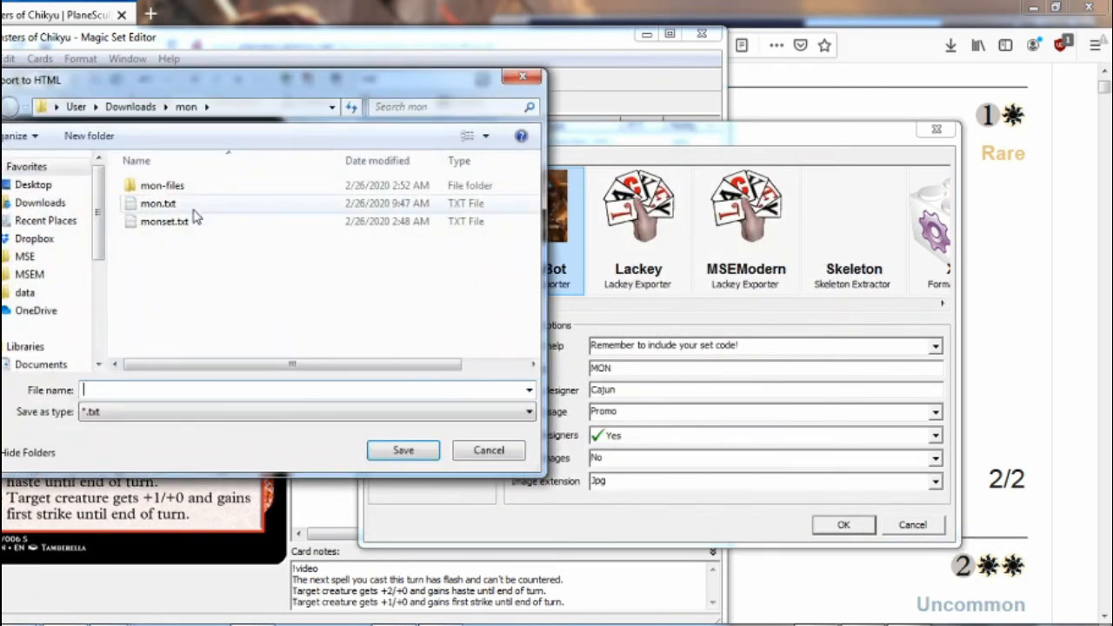
left_click(194, 205)
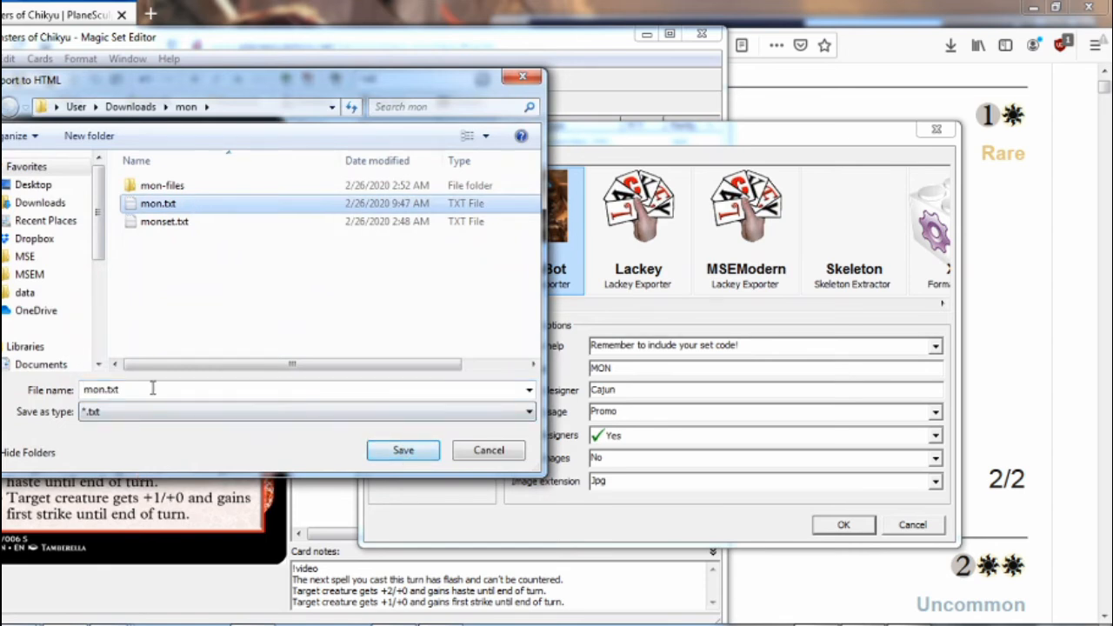
double_click(123, 389)
left_click(403, 449)
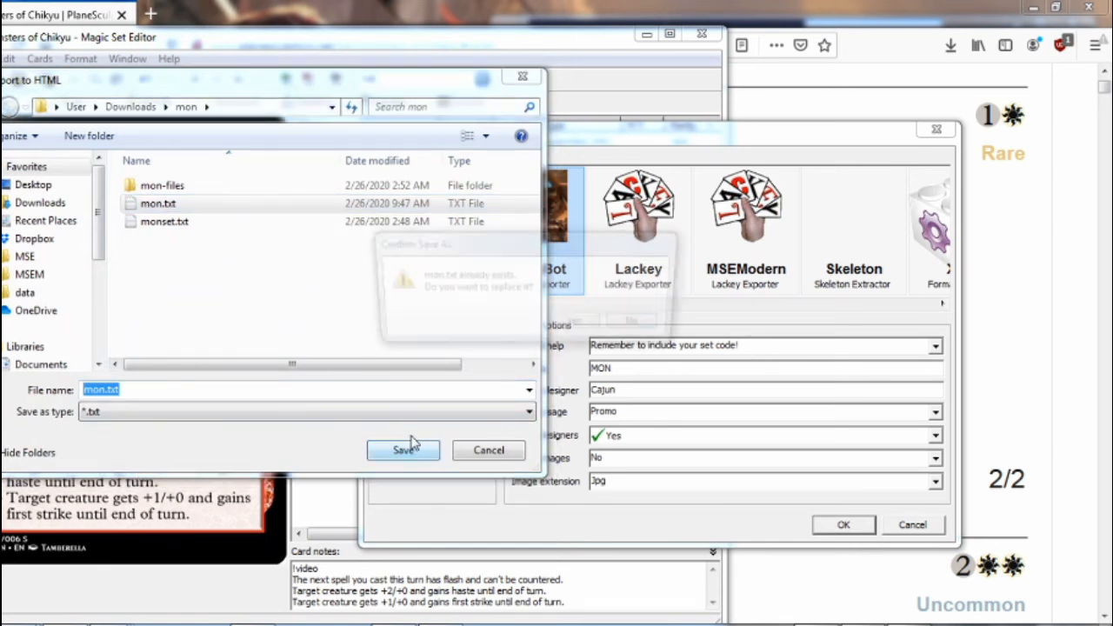
left_click(578, 324)
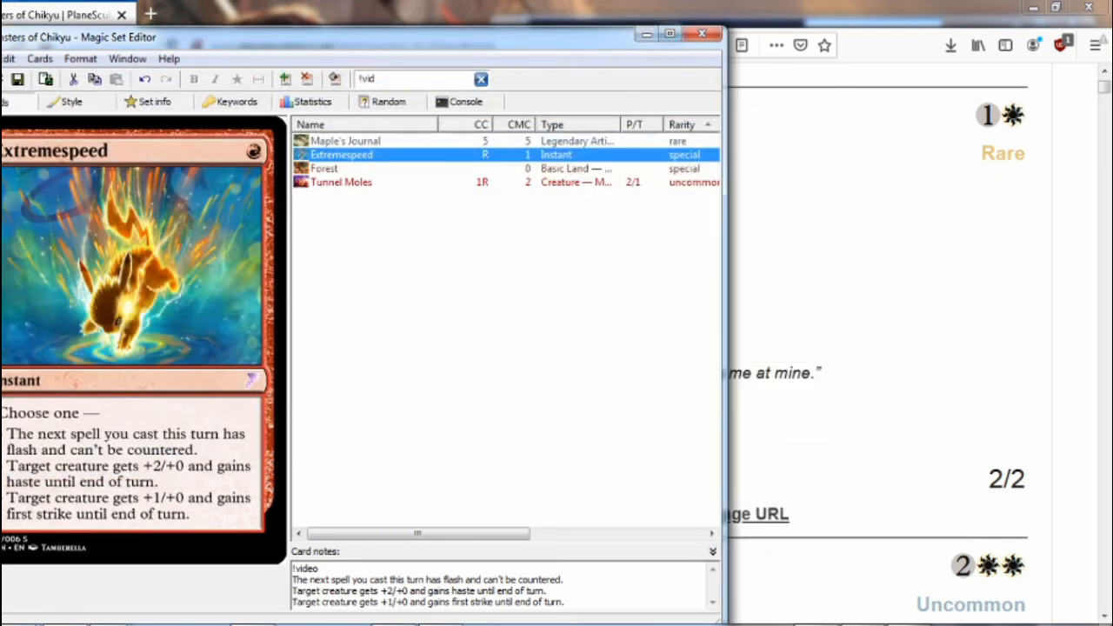
Switch to Discord and upload mon.txt to LackeyBot with the comment ?fetch upload
left_click(441, 624)
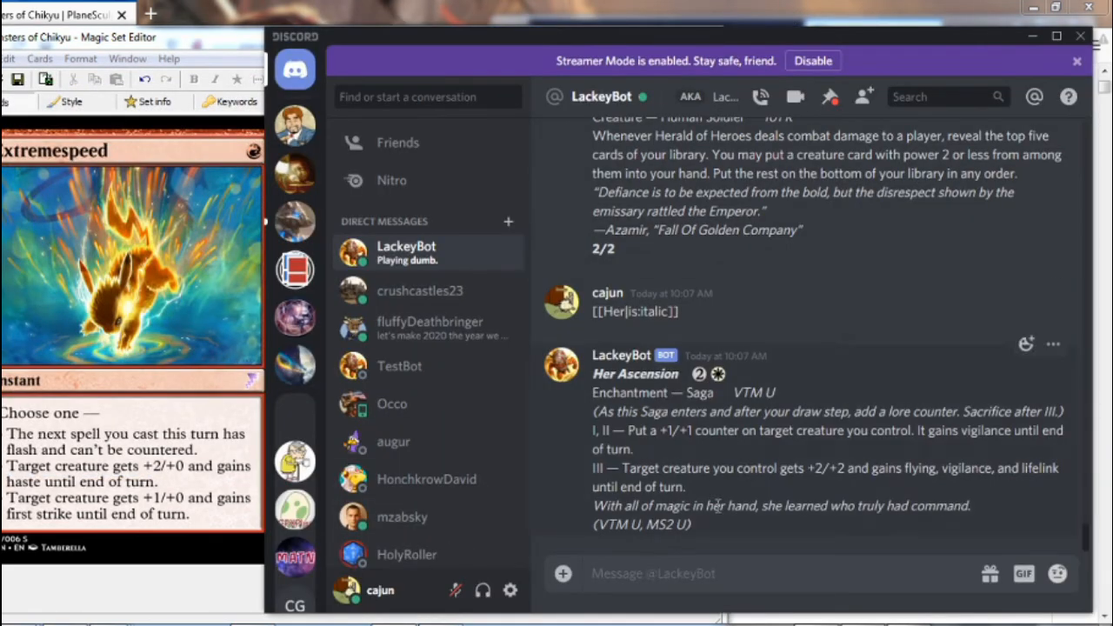
left_click(699, 568)
type("?fetch")
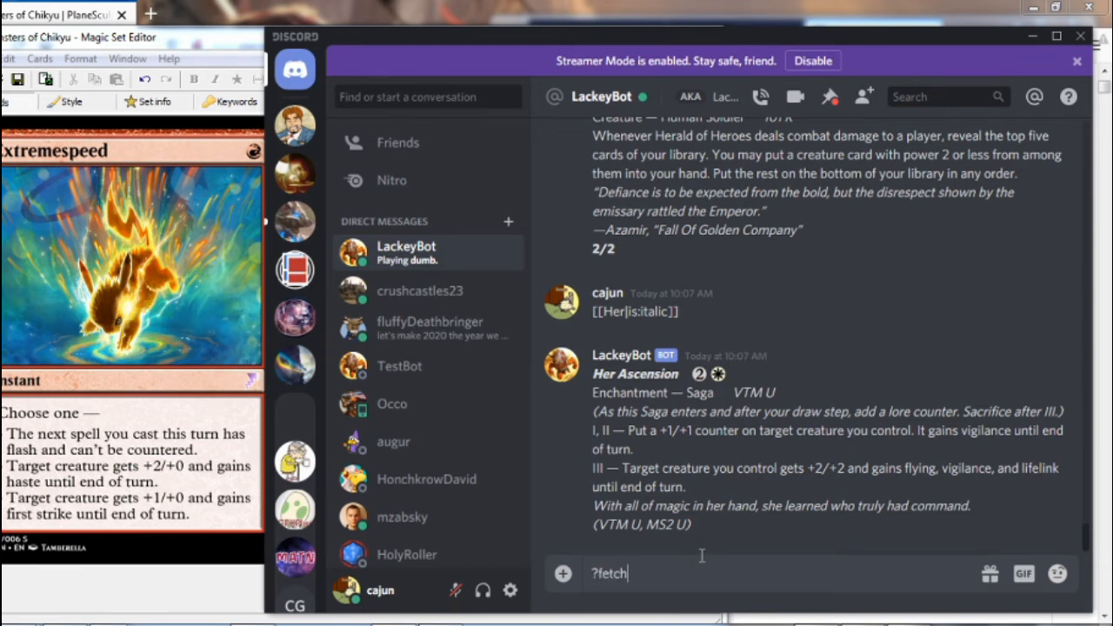
type(" upload")
left_click(565, 576)
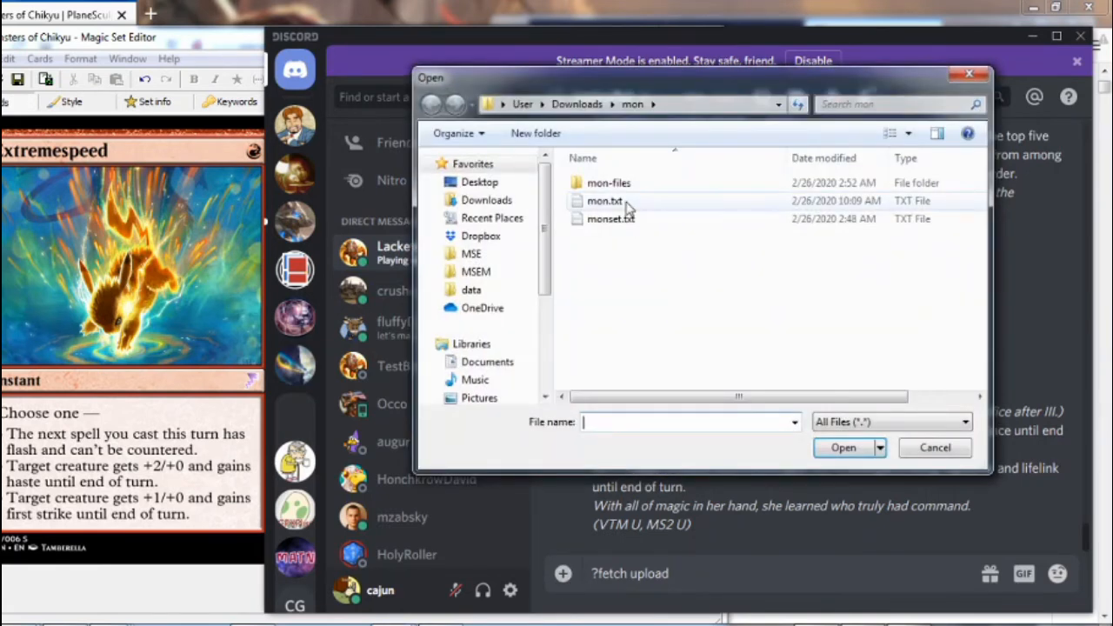
double_click(619, 201)
left_click(858, 400)
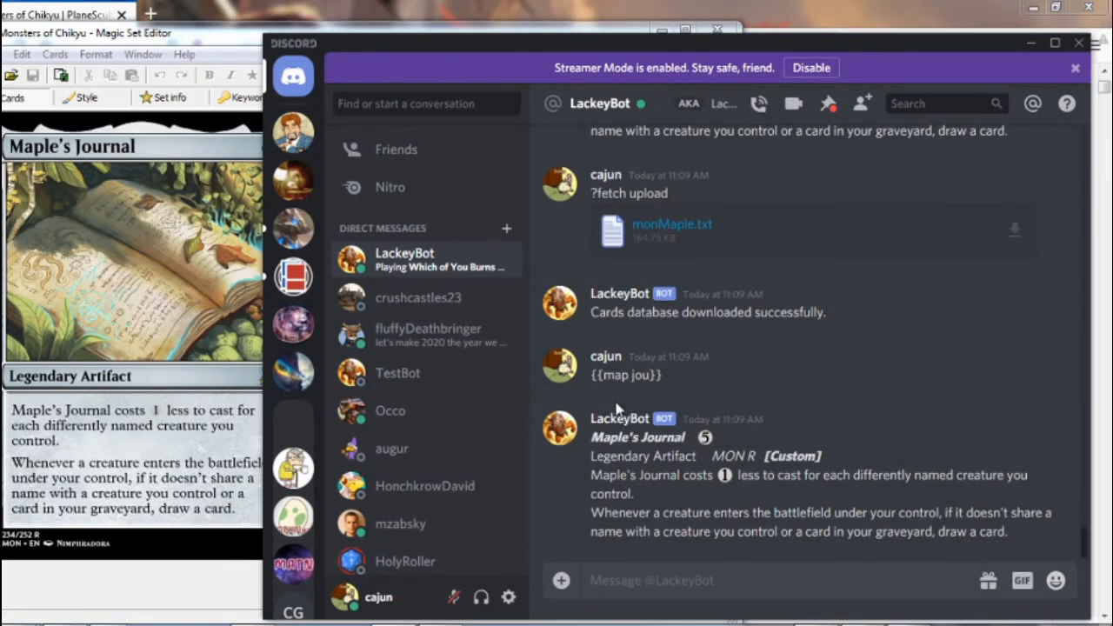
Copy the earlier {{map jou}} message in the LackeyBot chat and send it again
triple_click(624, 373)
right_click(623, 374)
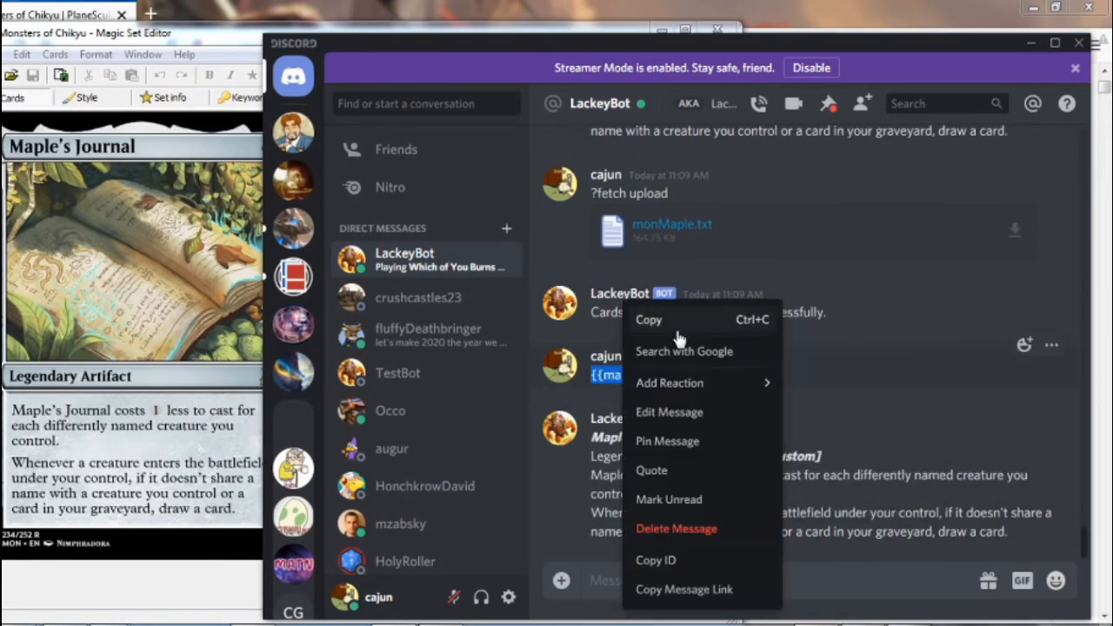
left_click(643, 318)
left_click(683, 559)
right_click(680, 570)
left_click(704, 542)
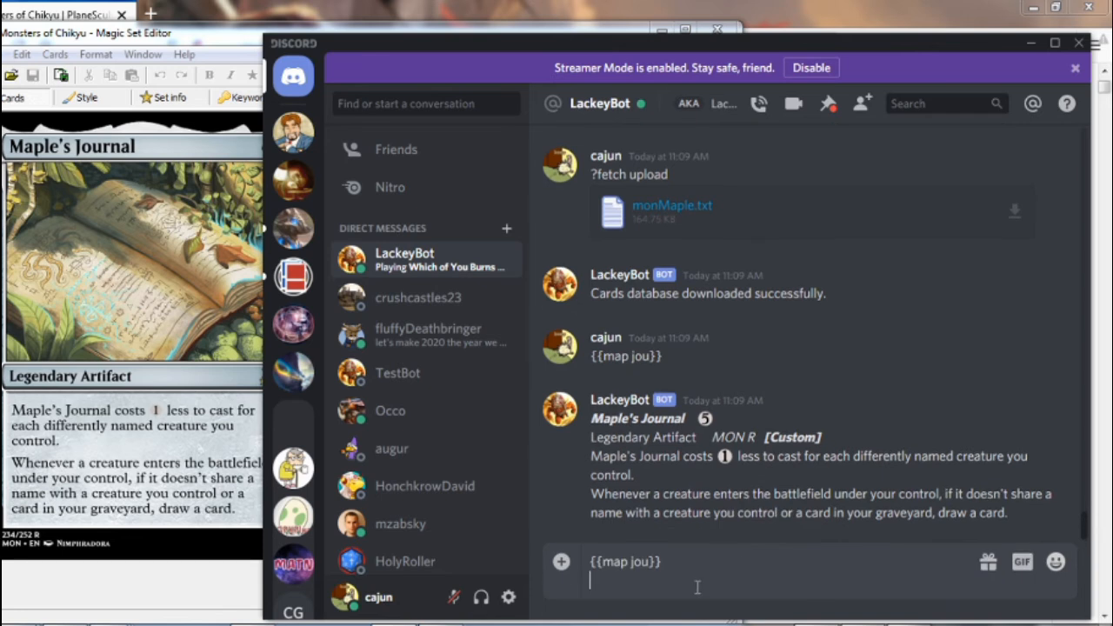
key("Return")
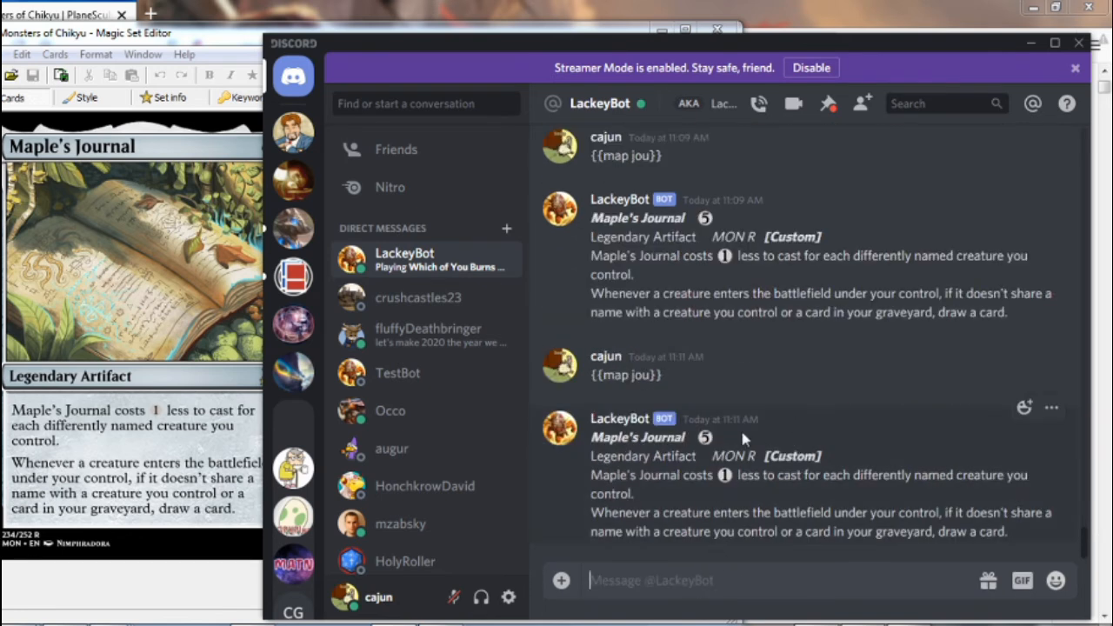
Switch to Magic Set Editor, check the Maple's Journal card notes, and open the HTML export with the LackeyBot template
left_click(158, 35)
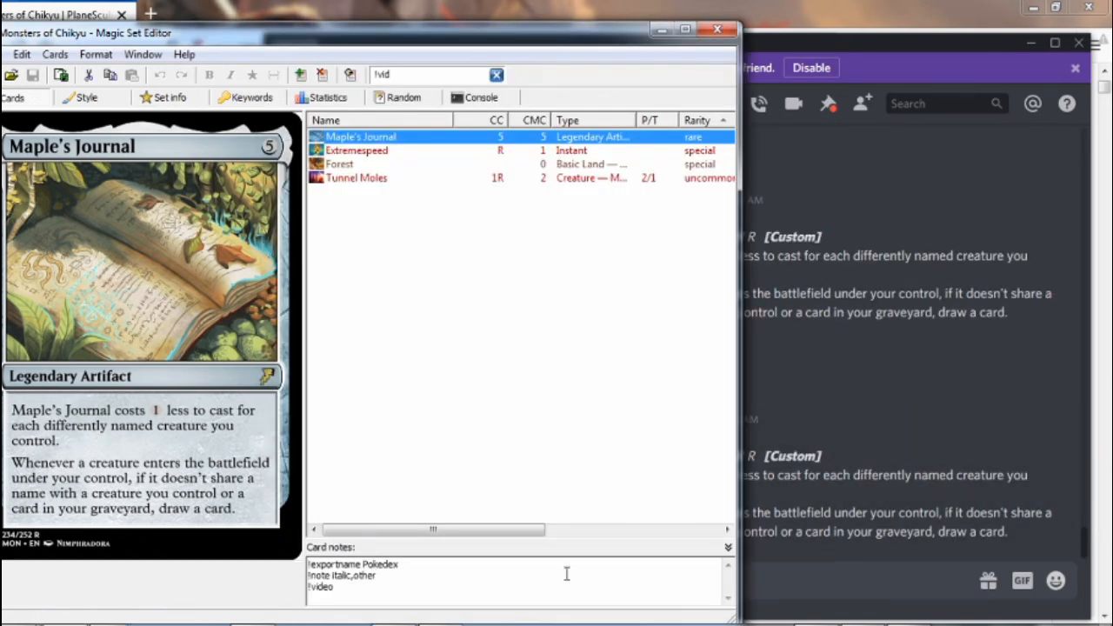
left_click(414, 565)
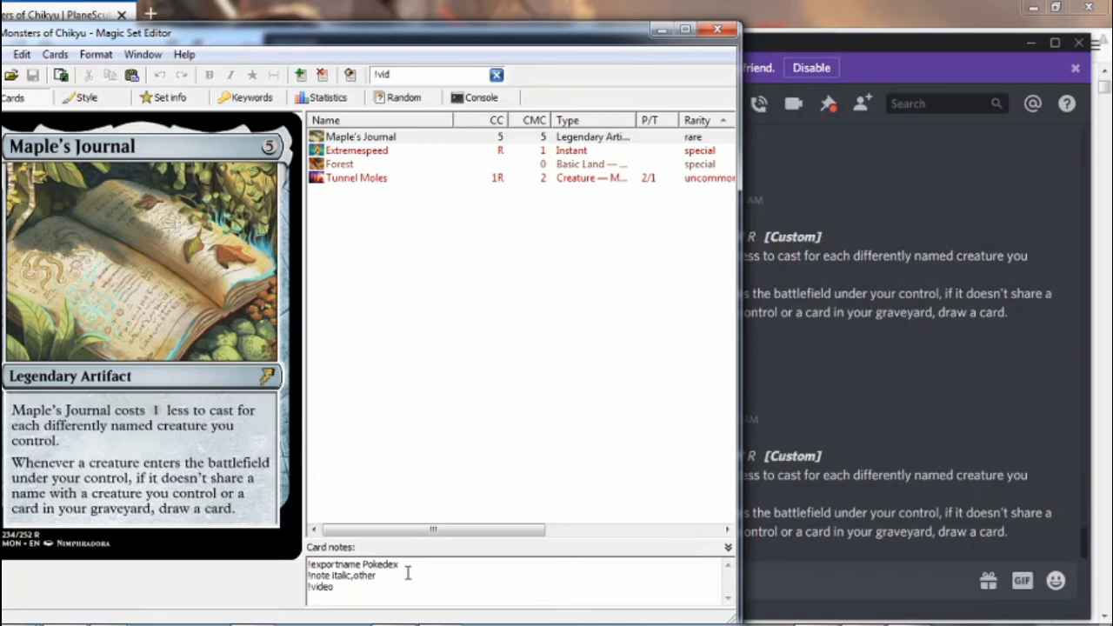
left_click(61, 75)
left_click(96, 91)
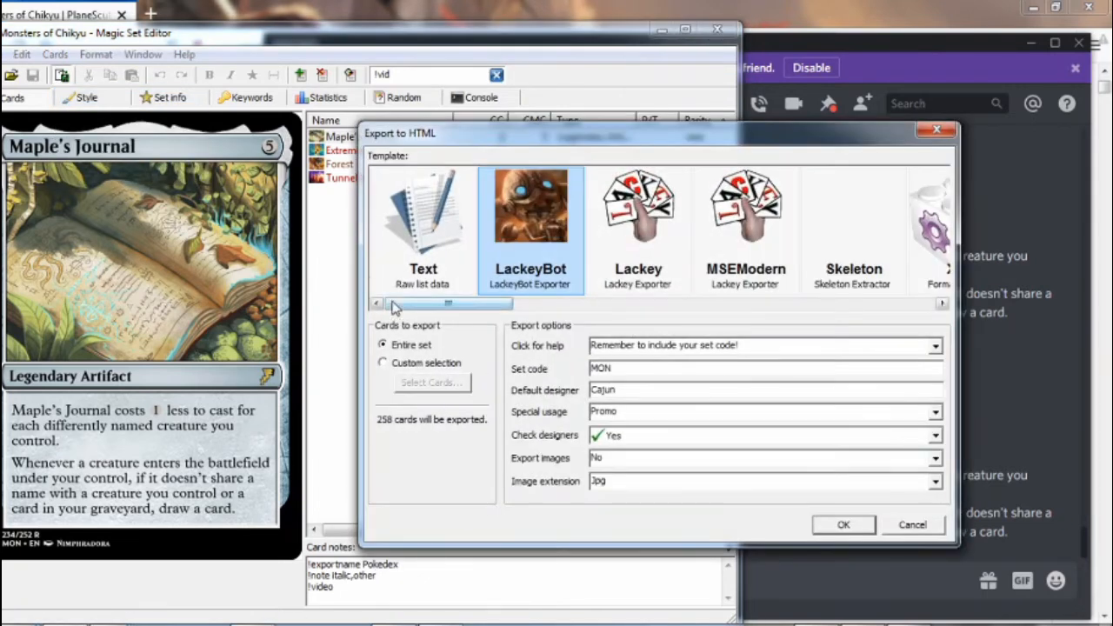
Limit the export to a custom selection of all cards in the set except Extremespeed
left_click(385, 362)
left_click(440, 388)
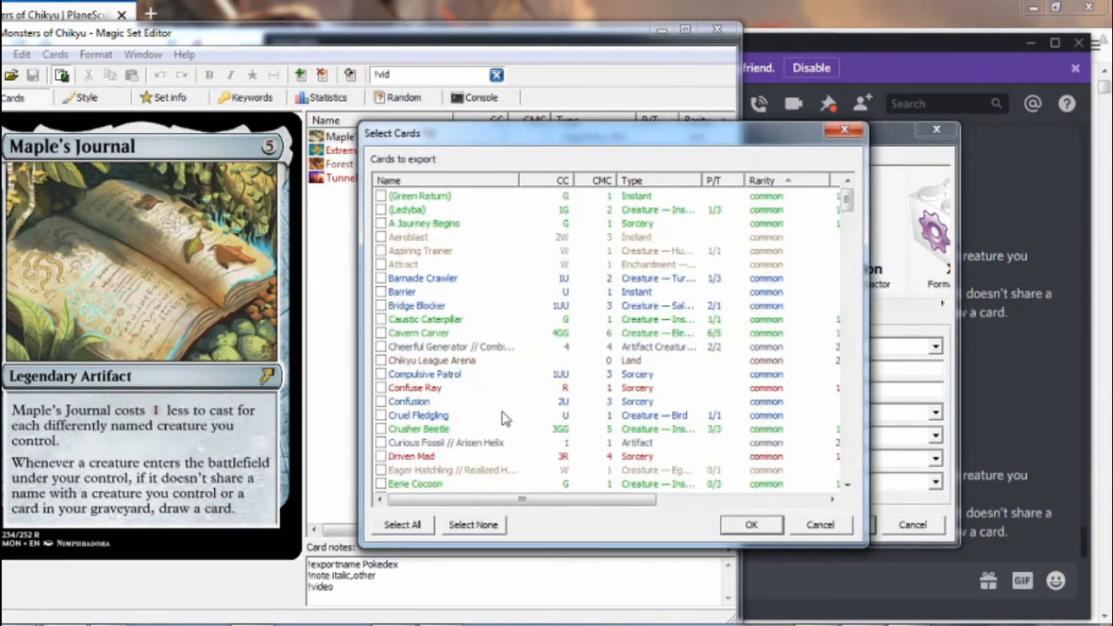
scroll(465, 444, "up", 1)
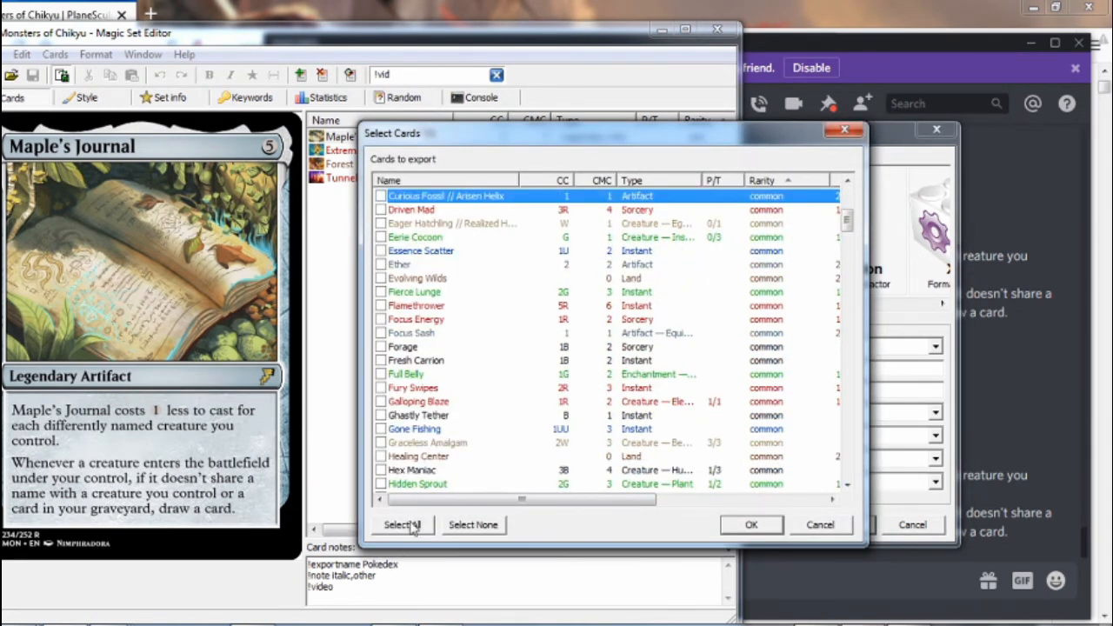
left_click(400, 525)
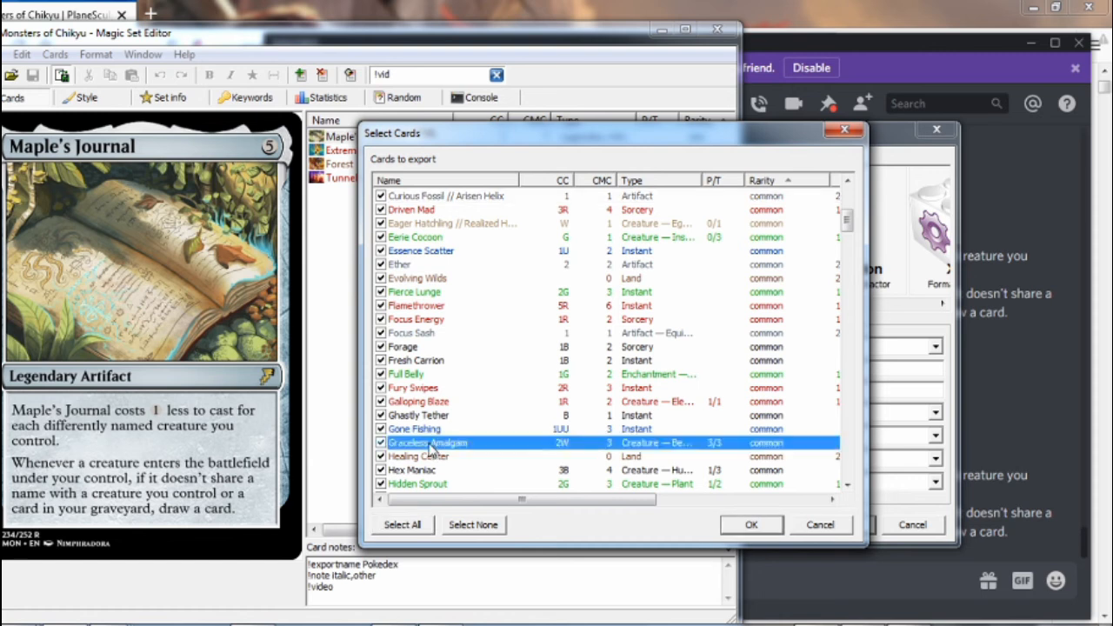
scroll(428, 444, "down", 20)
scroll(430, 441, "down", 18)
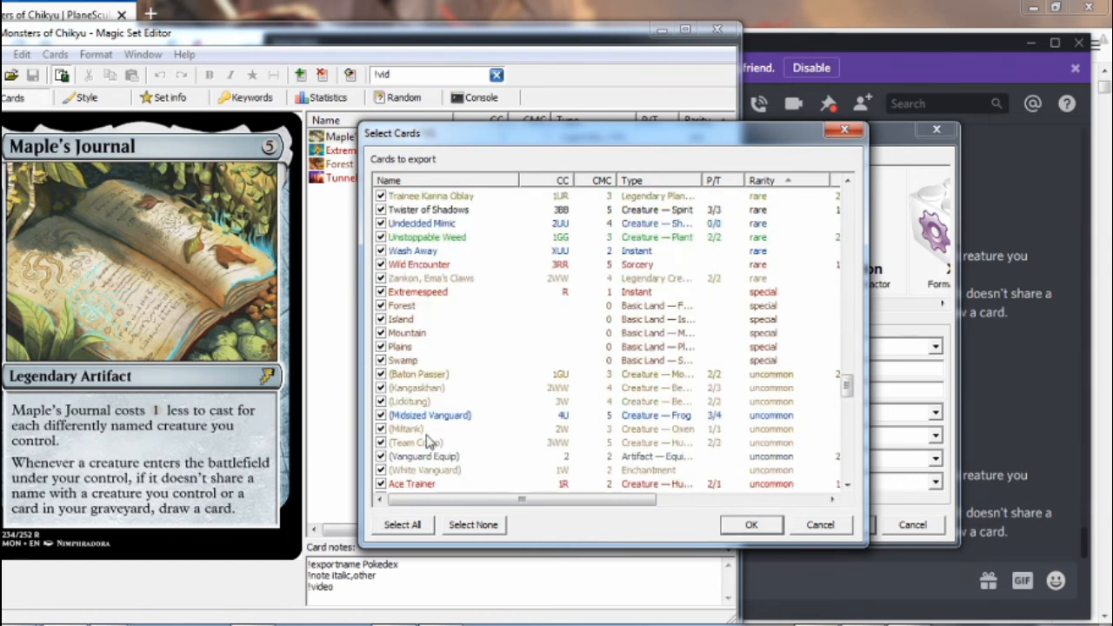
scroll(439, 322, "up", 4)
left_click(381, 332)
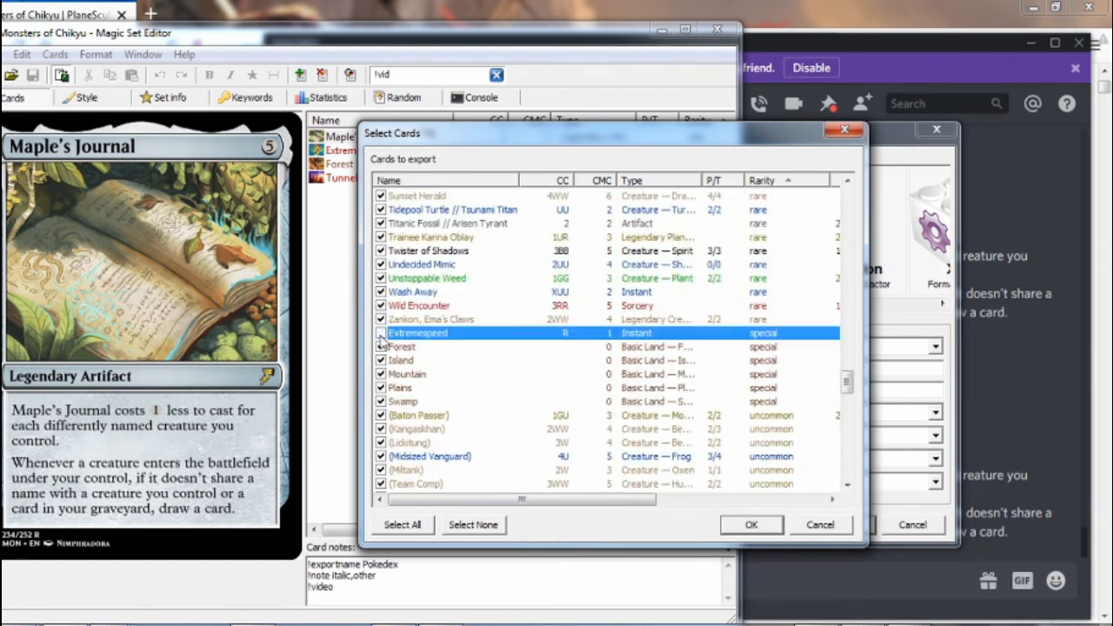
left_click(764, 530)
Export the selection as mon.txt in the mon downloads folder, overwriting the existing file
left_click(845, 524)
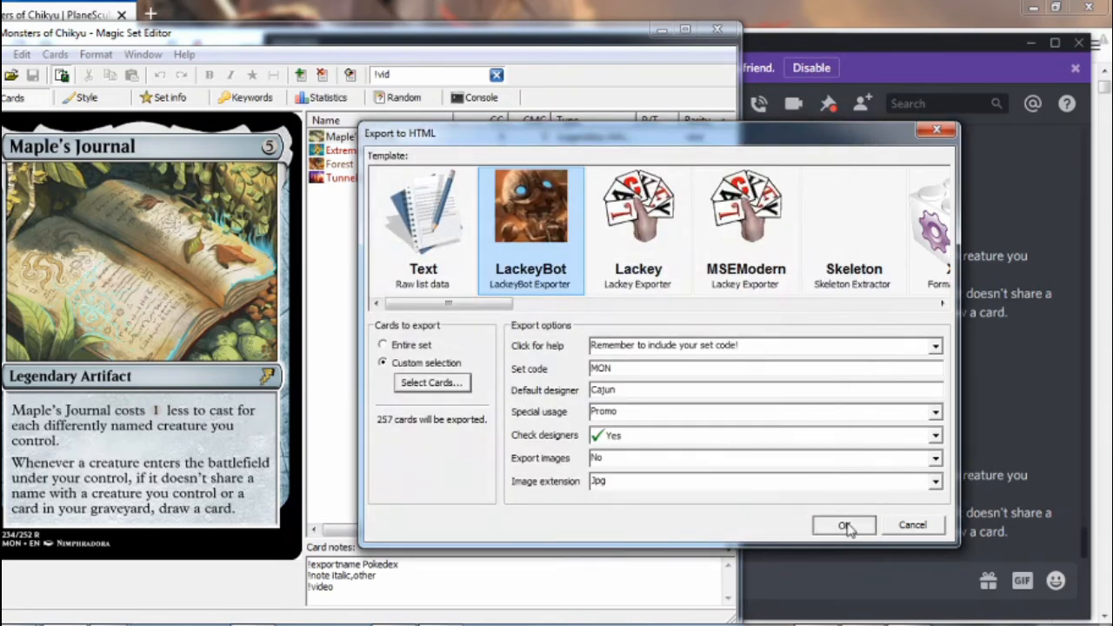
double_click(248, 201)
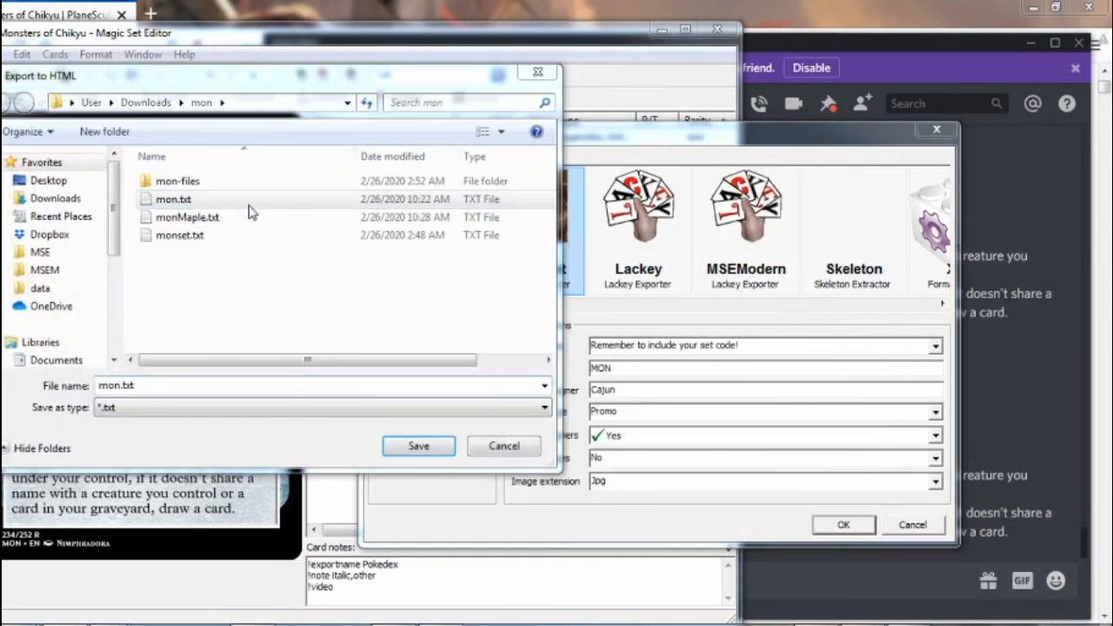
left_click(594, 334)
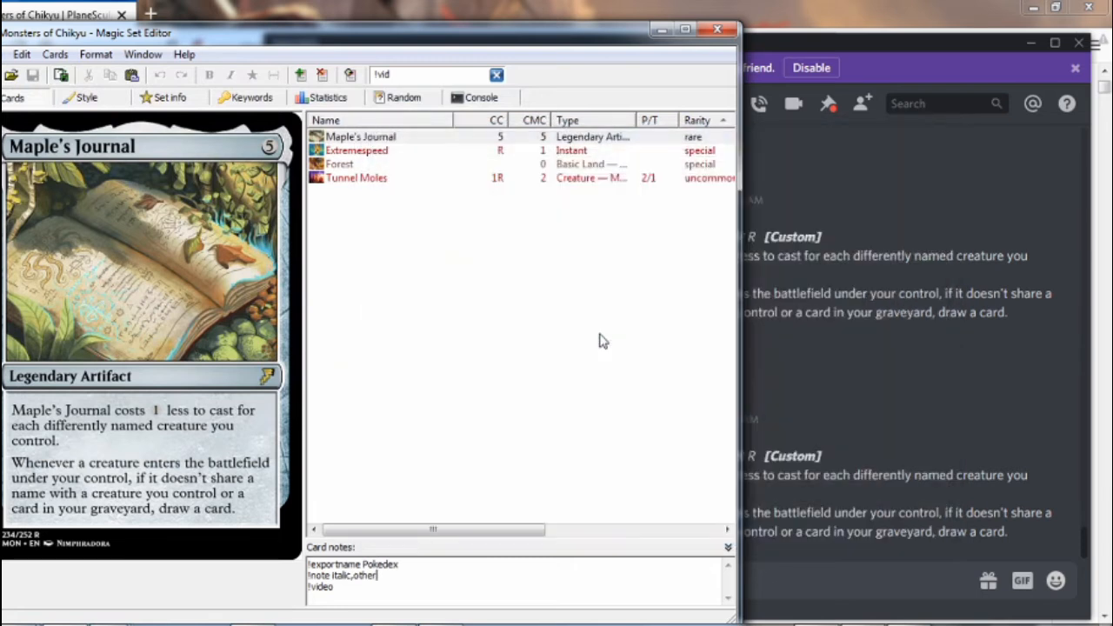
Switch to Discord and send LackeyBot the re-exported mon.txt with the comment ?fetch upload
left_click(791, 557)
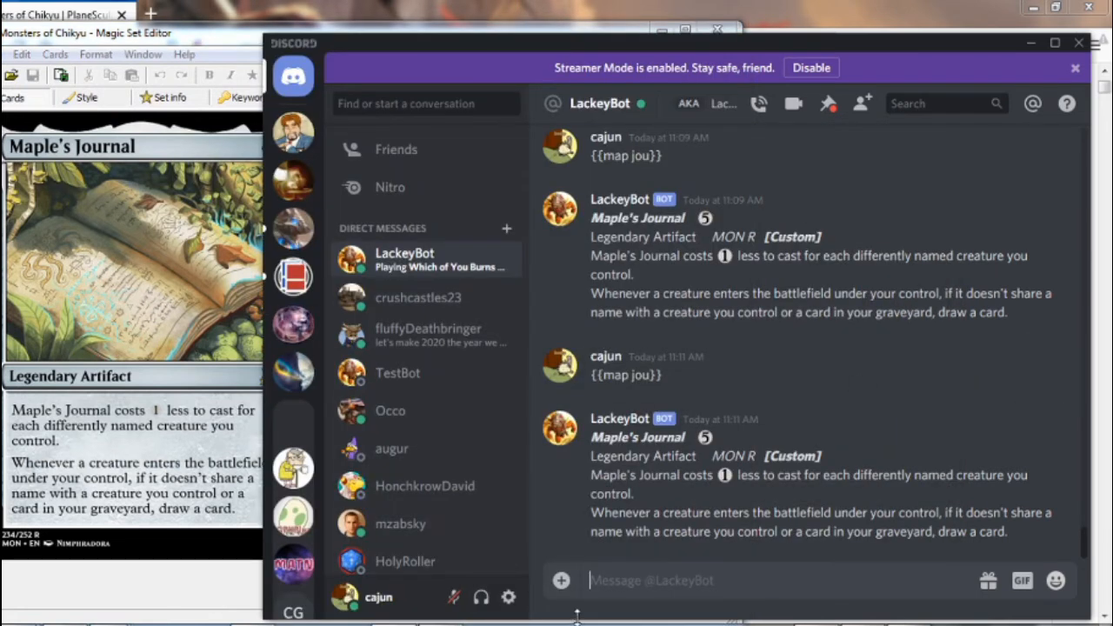
left_click(561, 581)
double_click(606, 201)
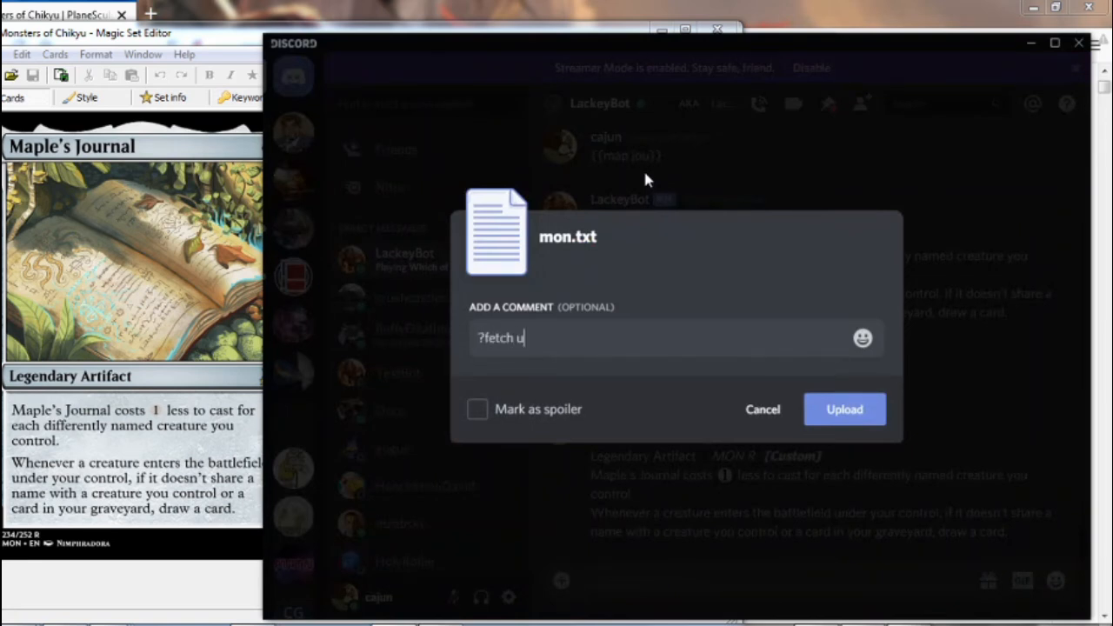
type("?fetch upload")
key("Return")
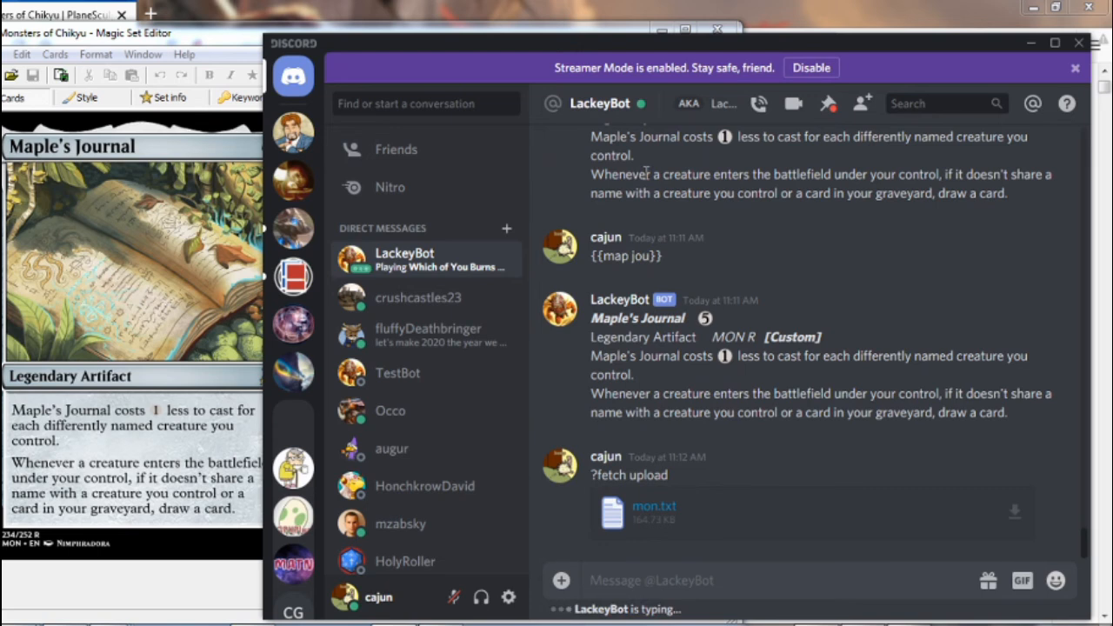
Fetch custom cards from LackeyBot with the messages {{Pokedex}} and {{ok}}
type("{{Pokedex")
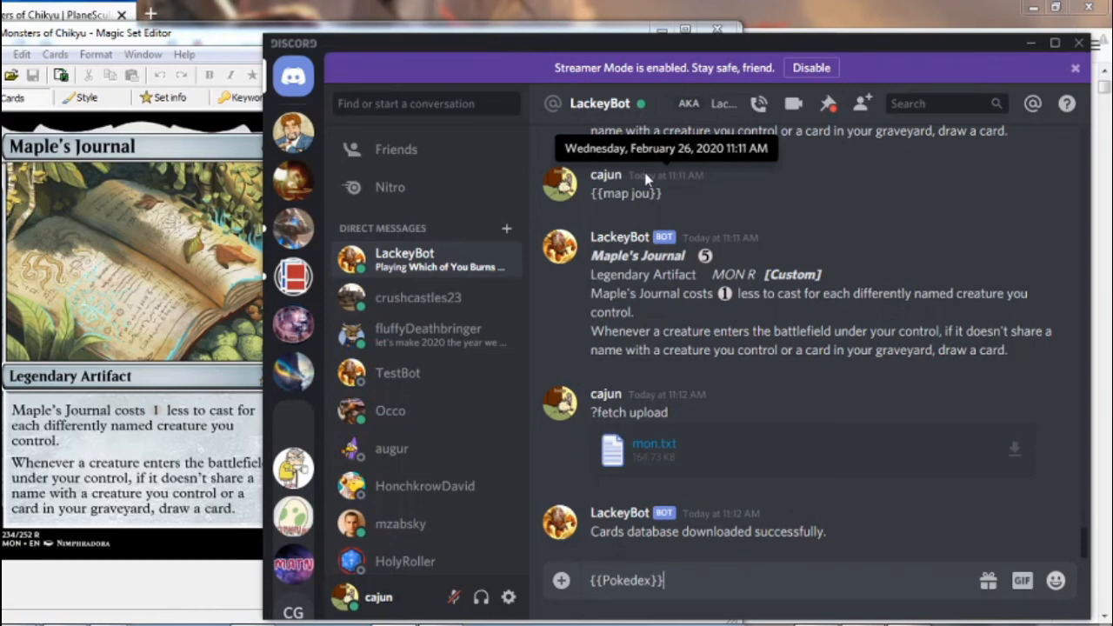
key("Return")
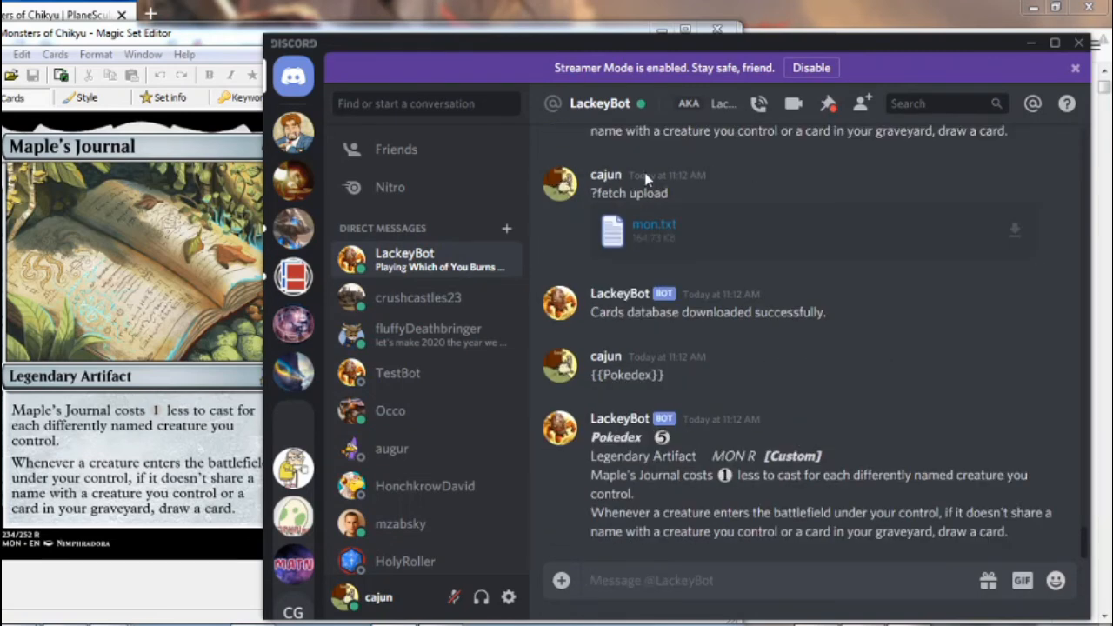
type("{{")
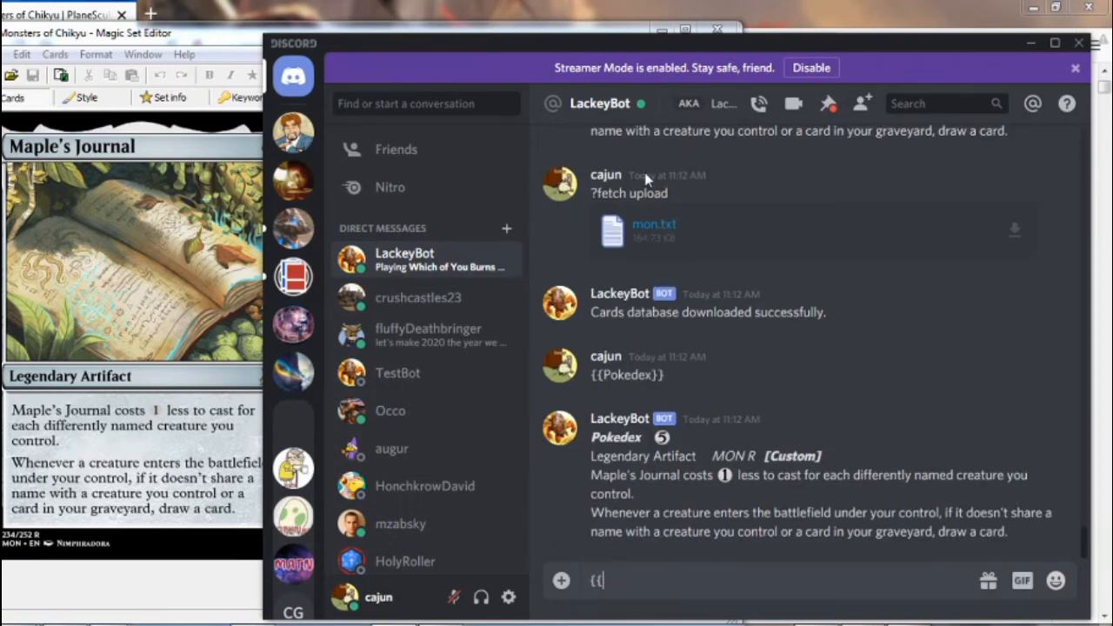
type("ok}}")
key("Return")
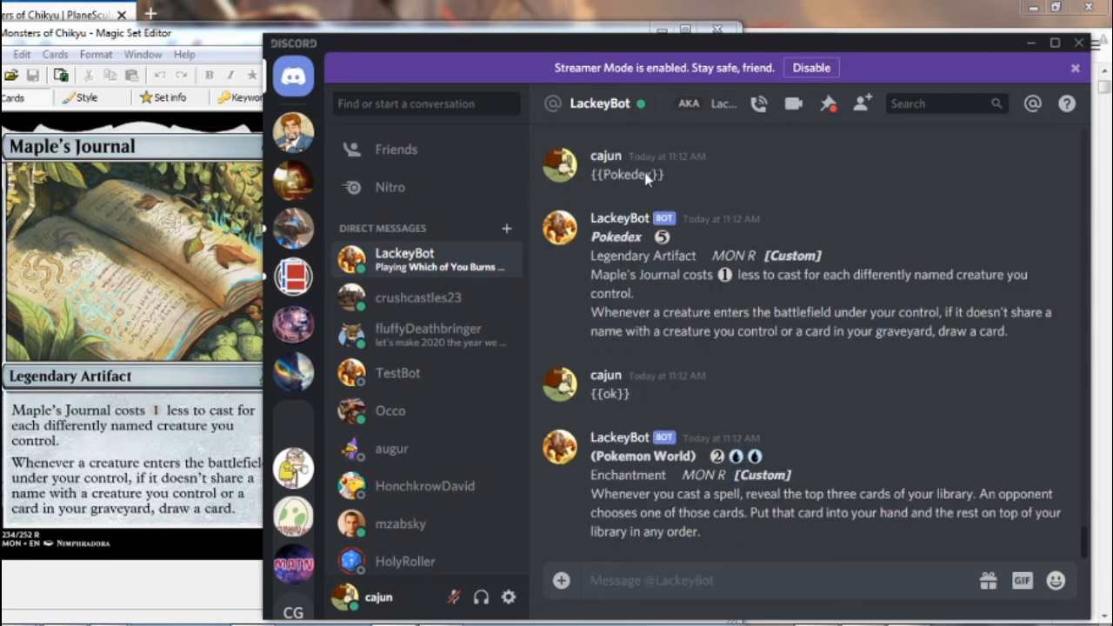
Test the note tags by sending LackeyBot {{ok|is:italic}} and {{ok|is:other}}
type("{{ok|is:italic")
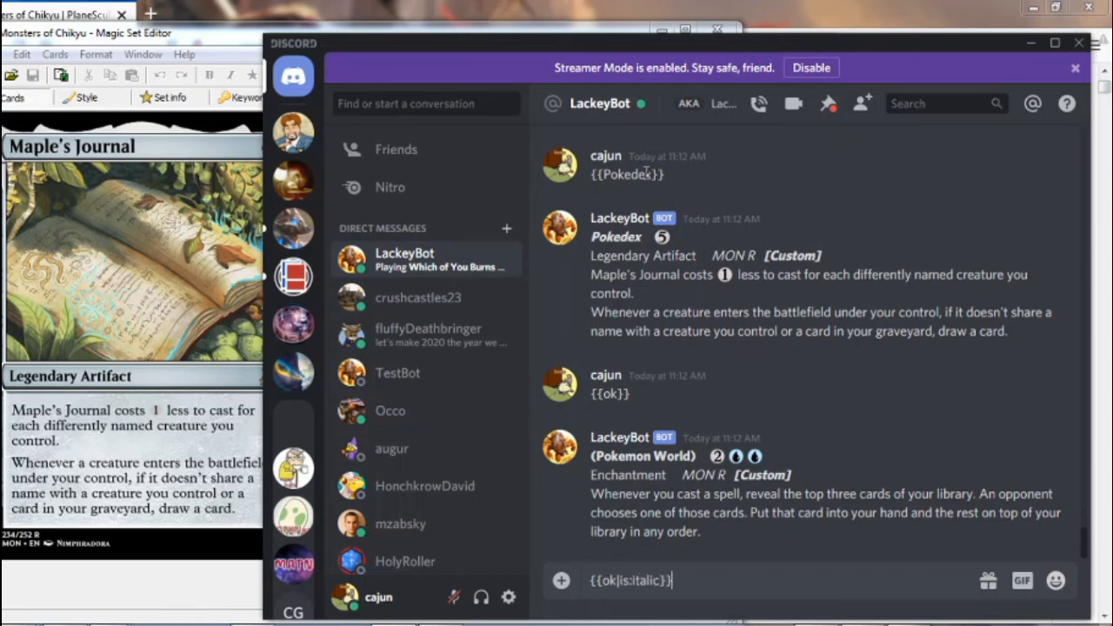
key("Return")
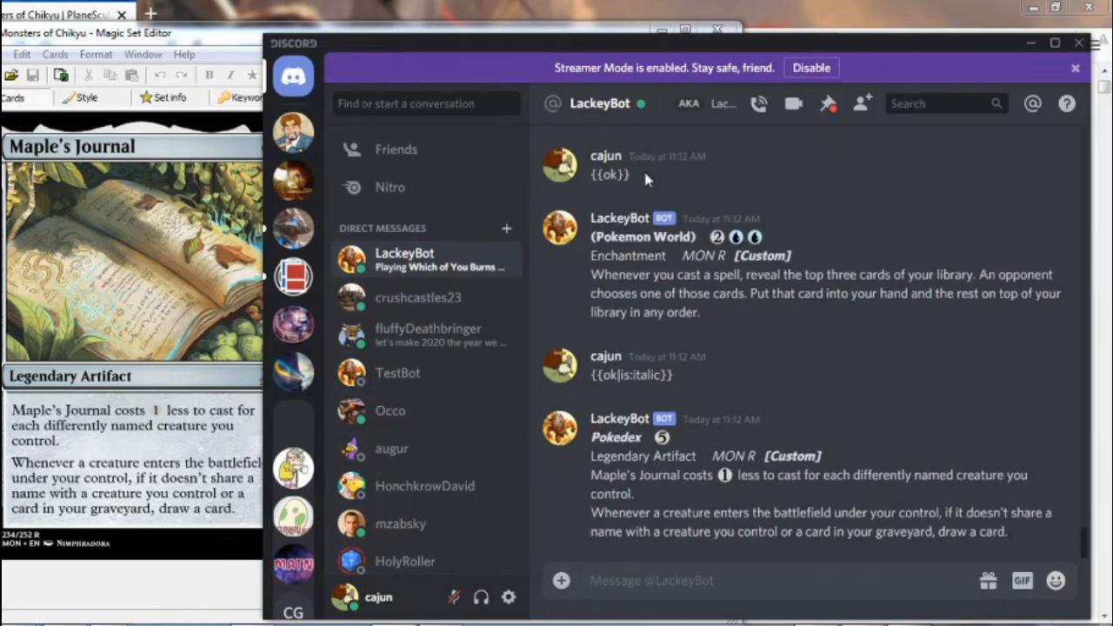
type("{")
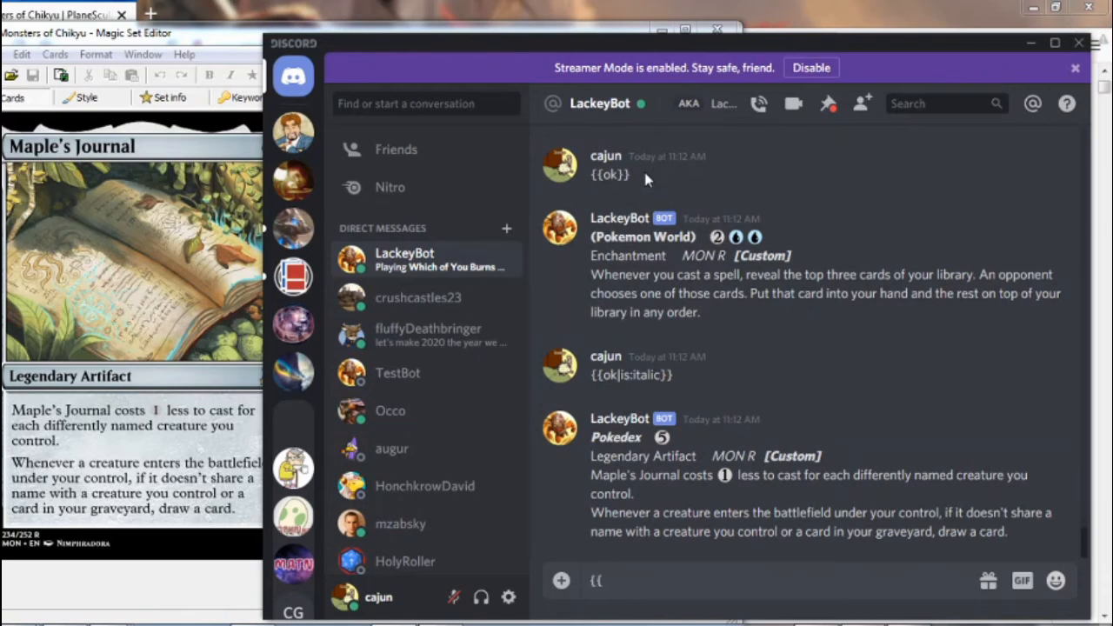
type("{ok|is:other")
key("Return")
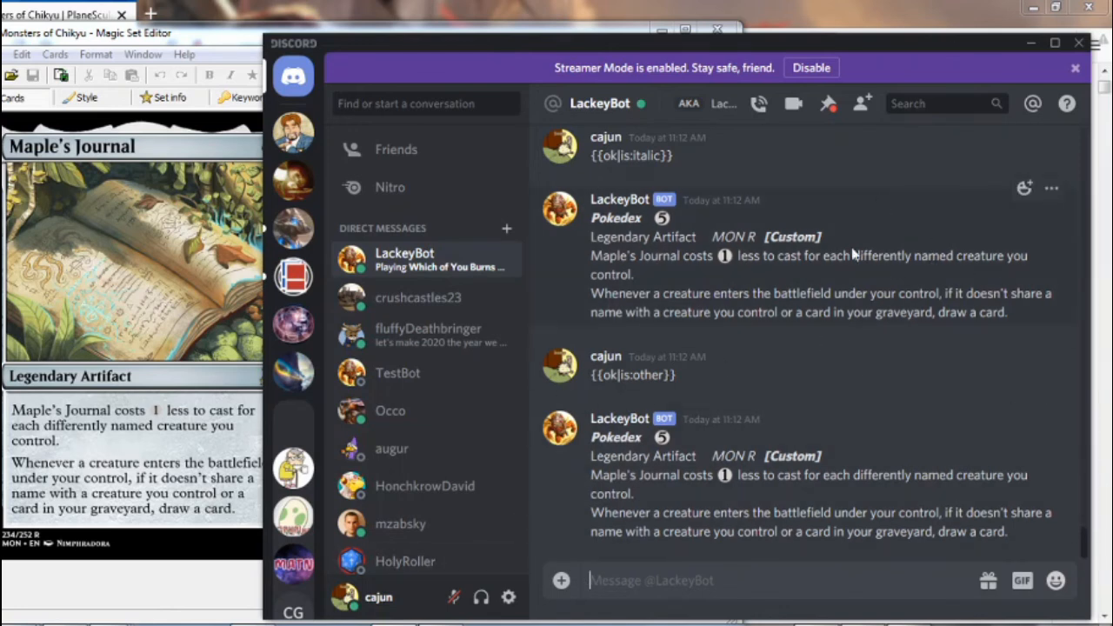
Open the bot-spam channel of the Magic Set Editor server and examine the older {{ba}} fetch messages and LackeyBot's replies
left_click(297, 236)
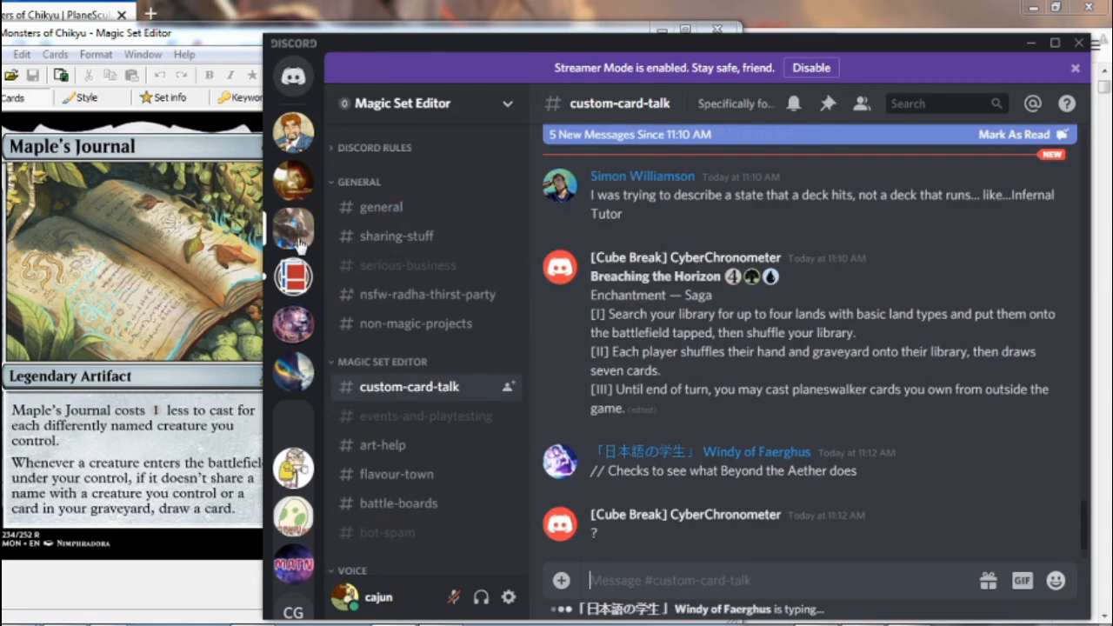
left_click(383, 533)
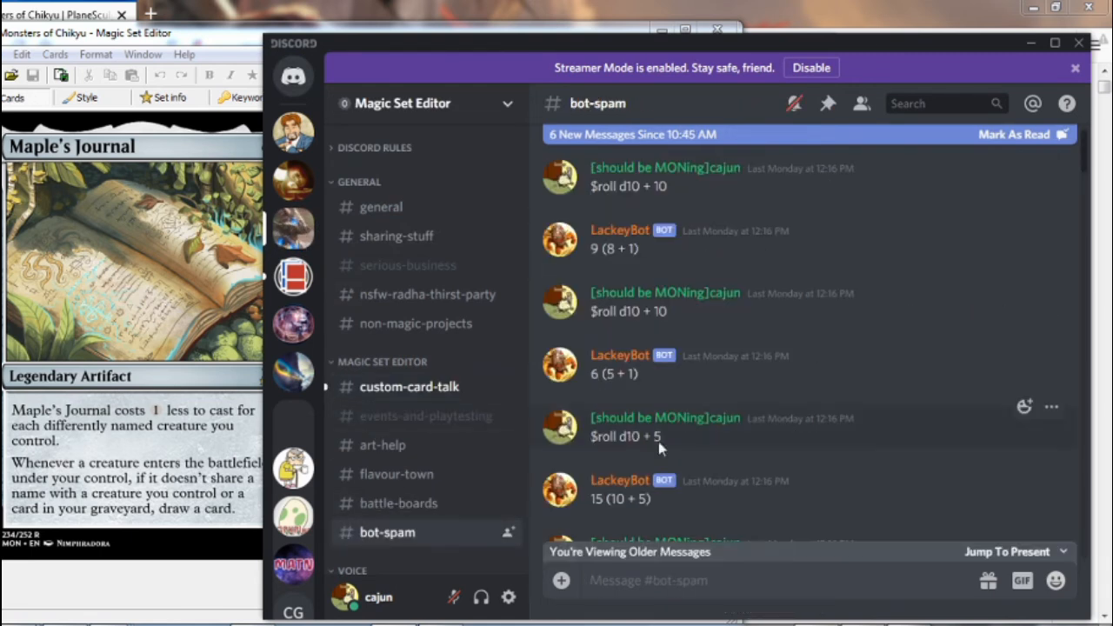
scroll(664, 433, "down", 10)
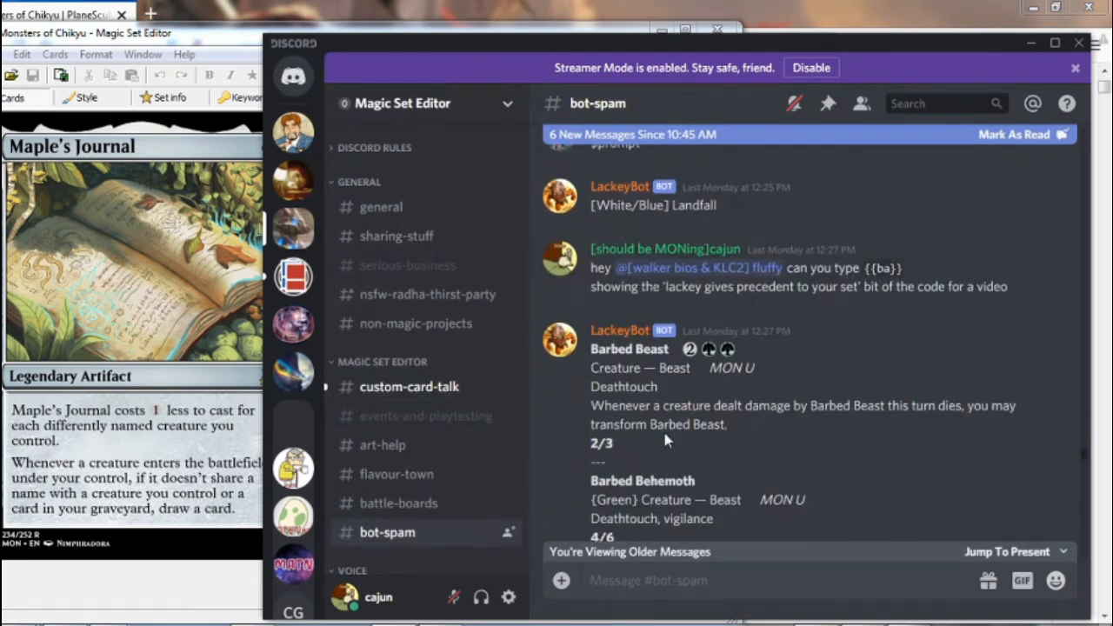
scroll(665, 433, "down", 5)
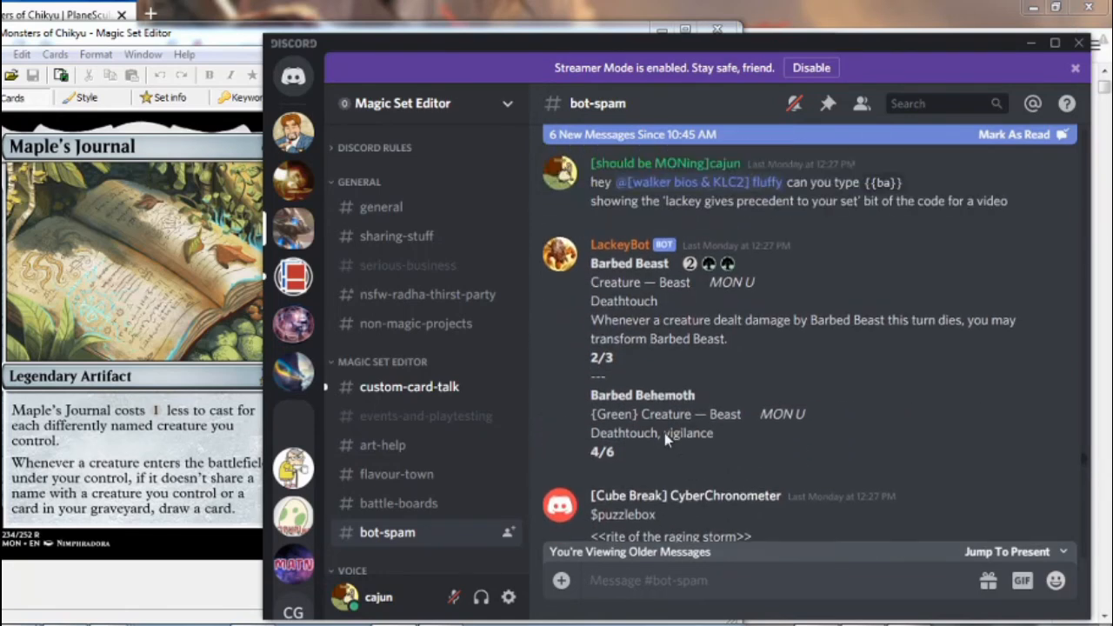
scroll(664, 433, "up", 4)
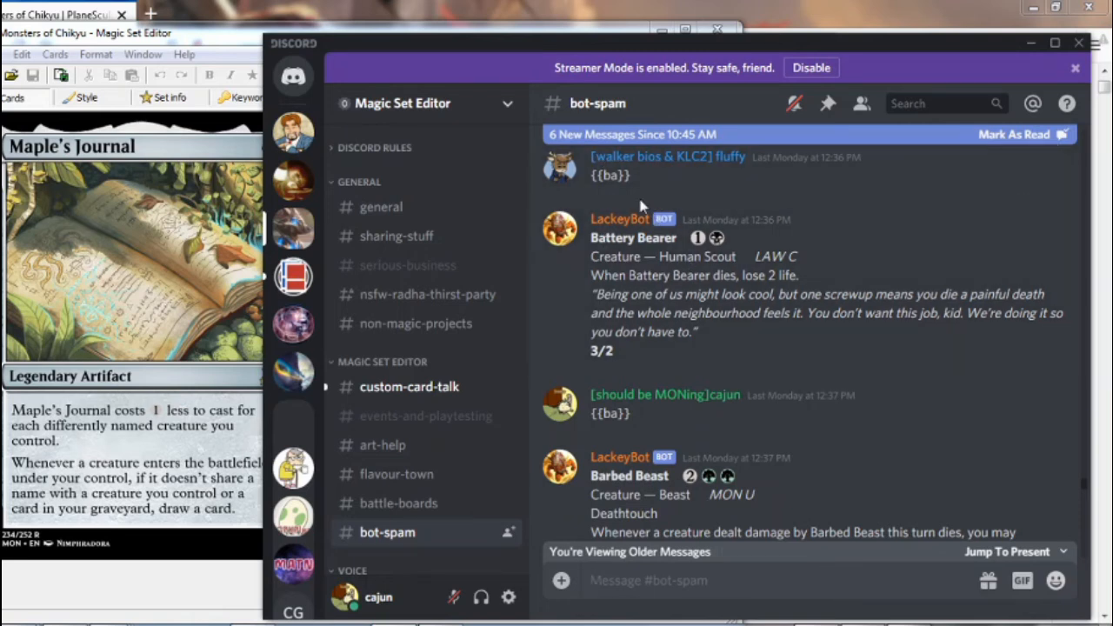
left_click_drag(637, 177, 594, 182)
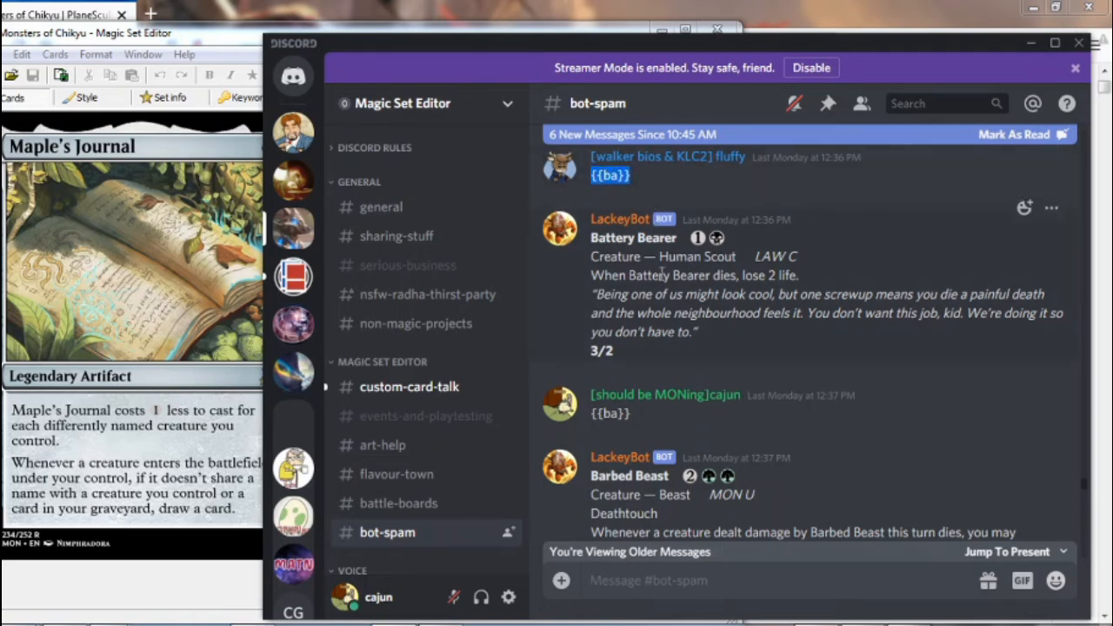
Compare LackeyBot's replies to the two users' {{ba}} fetches in the bot-spam channel
left_click(597, 238)
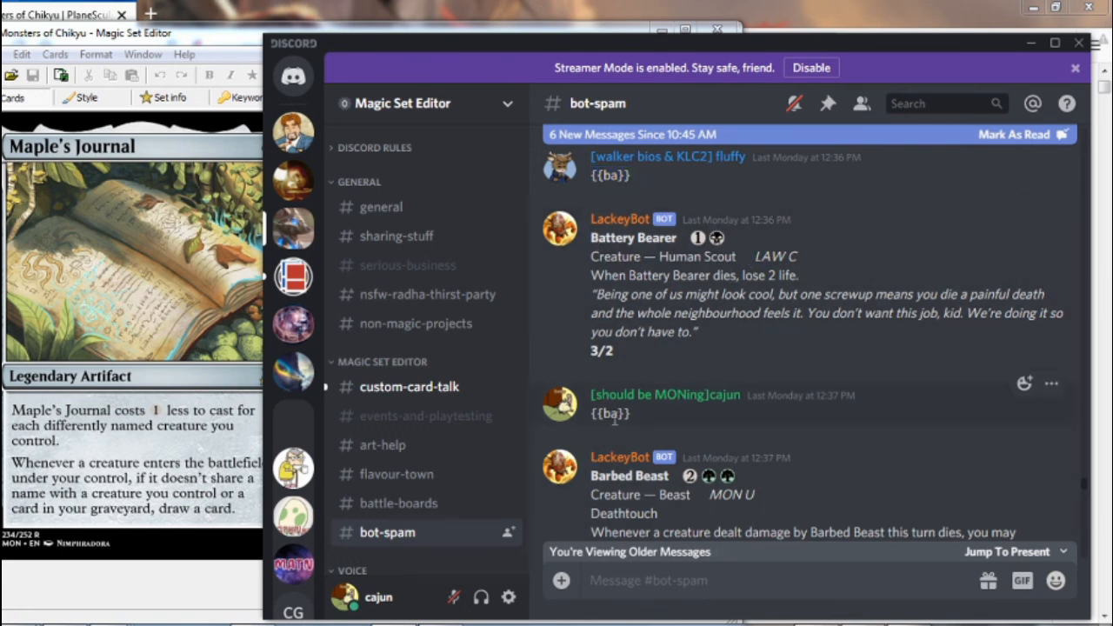
scroll(620, 417, "down", 2)
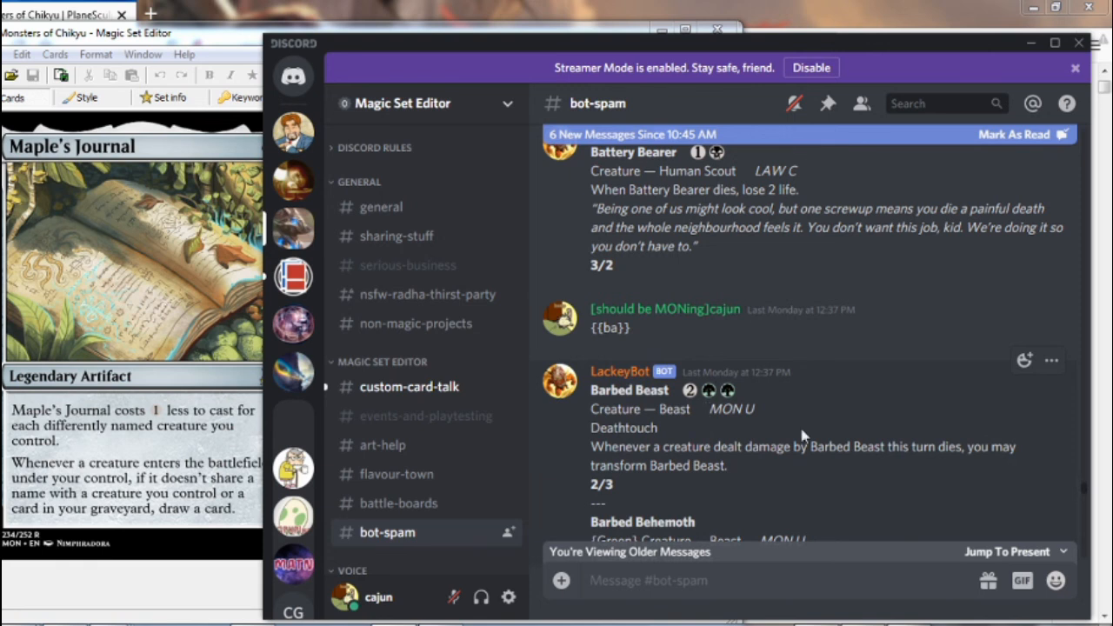
Return to the direct messages with LackeyBot and request the image of the last fetched card with ?img
left_click(293, 76)
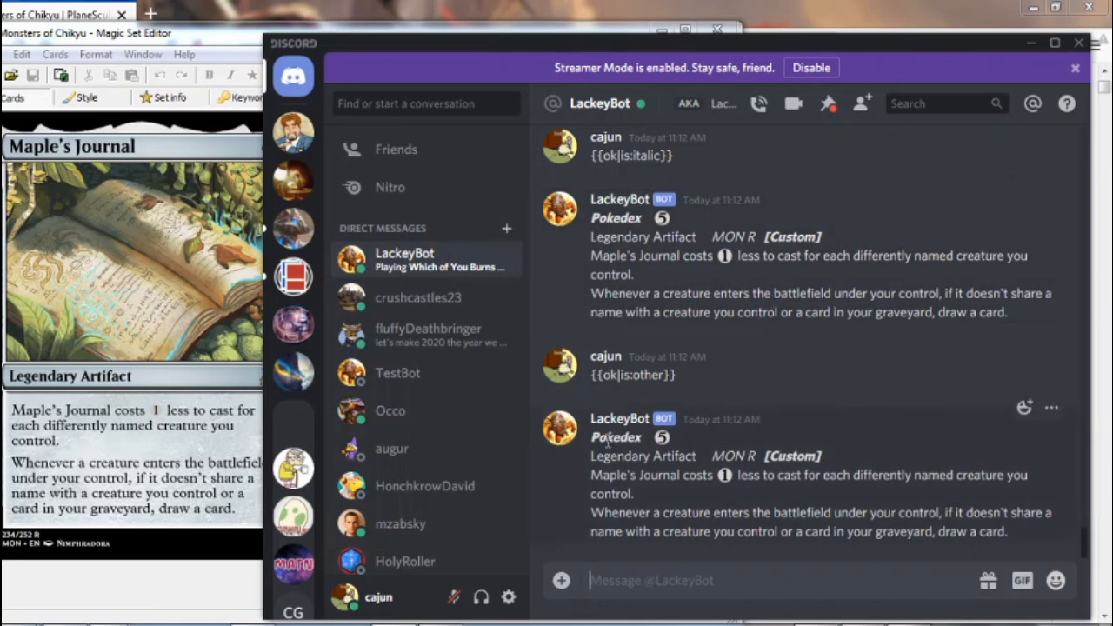
left_click_drag(592, 437, 639, 442)
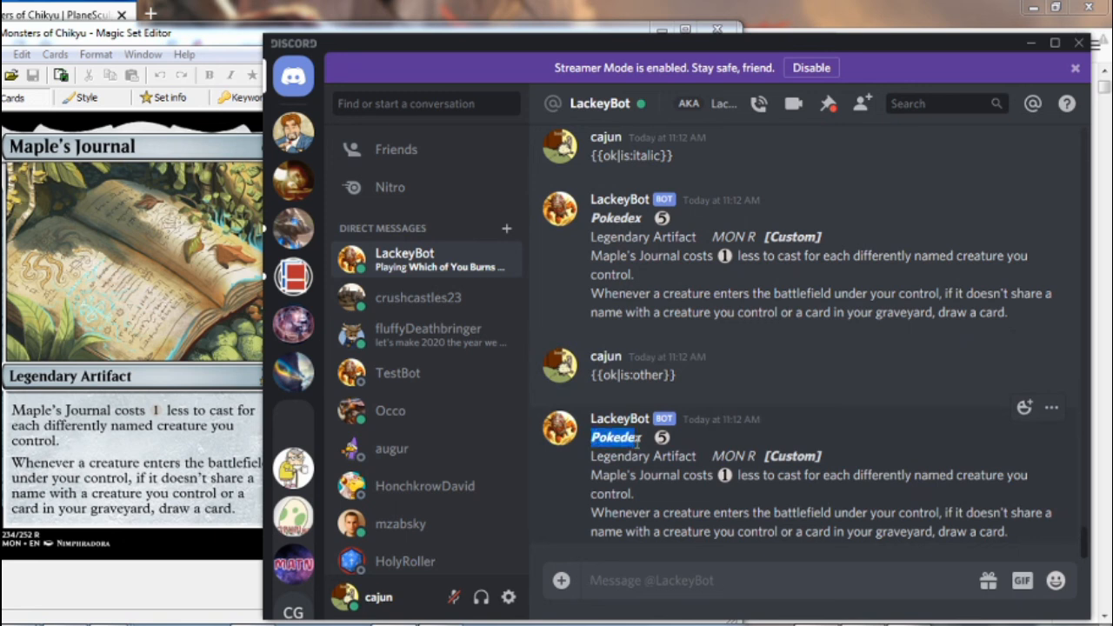
left_click(646, 580)
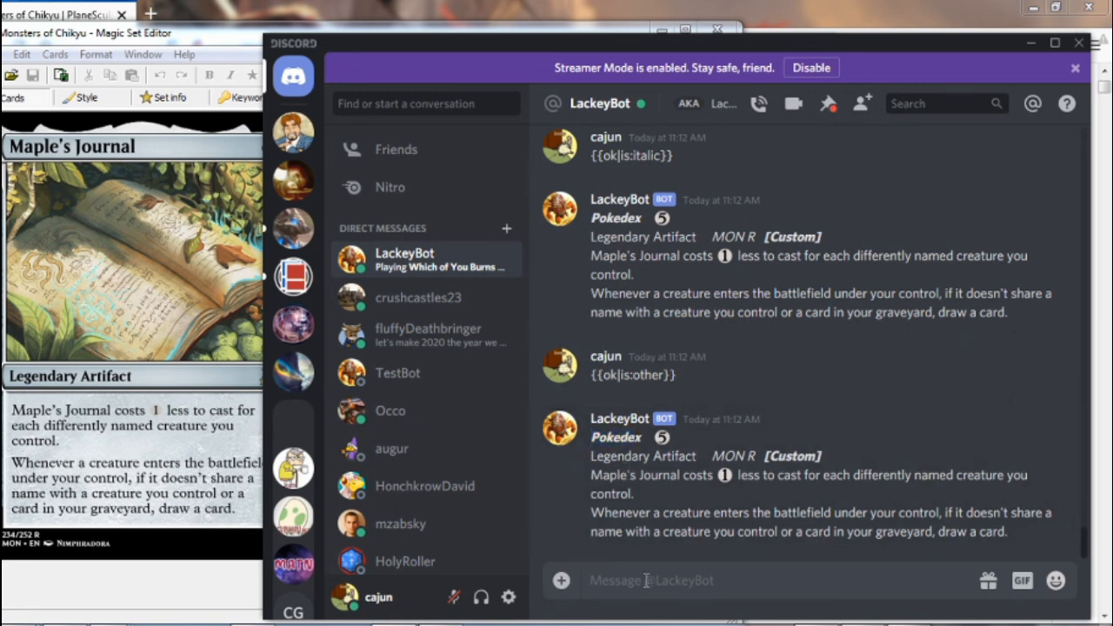
type("?img")
key("Return")
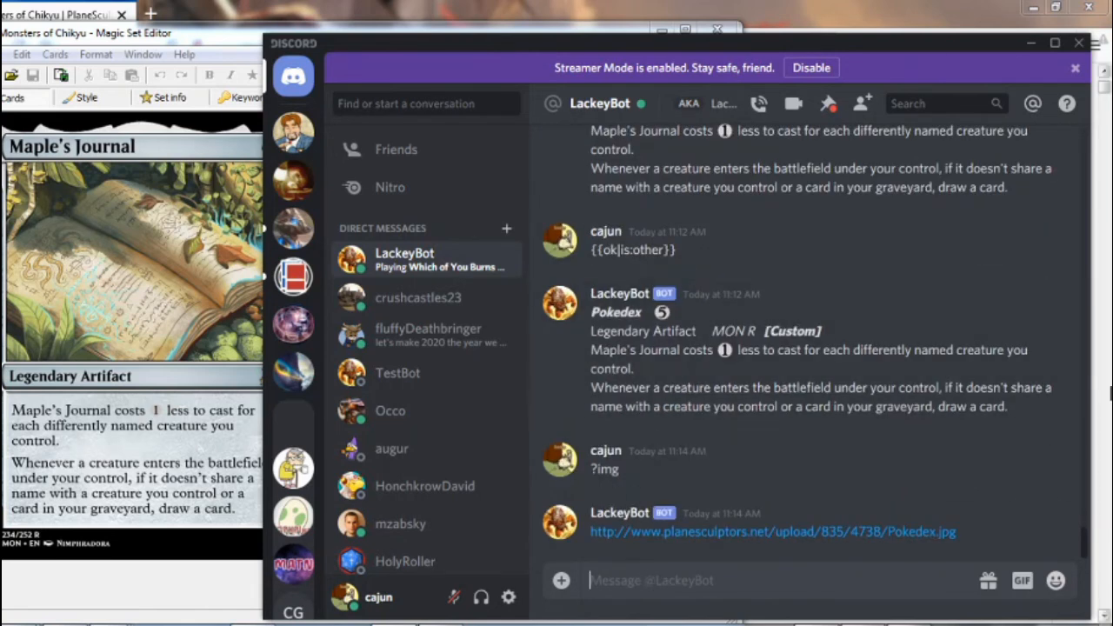